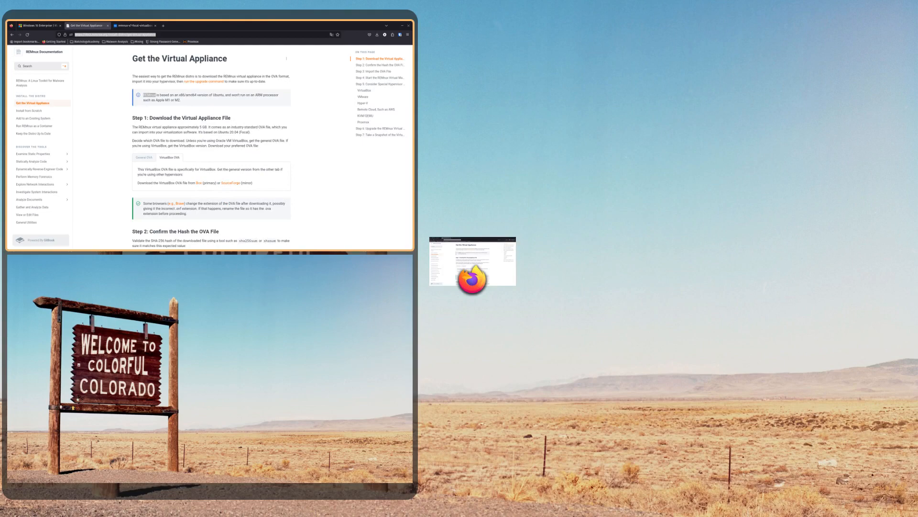
# Switch to Oracle VM VirtualBox Manager and start creating a new virtual machine.
pyautogui.press('super')
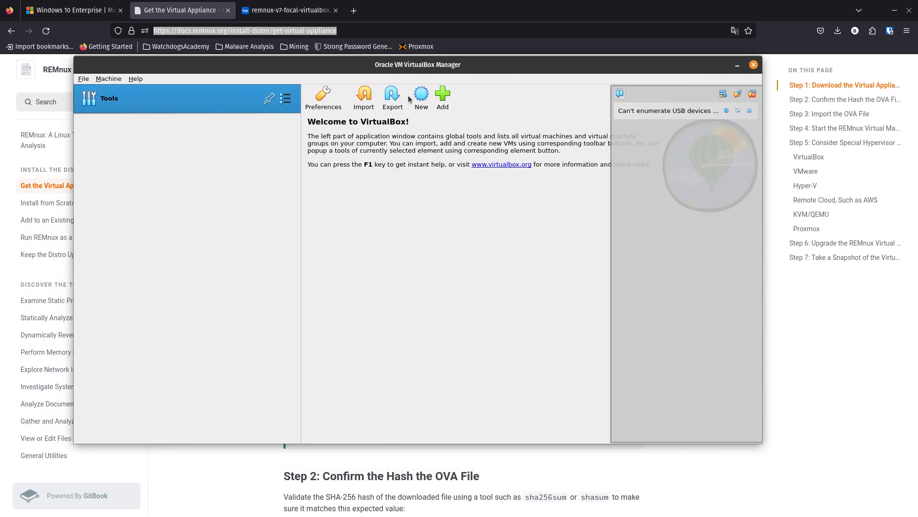
pyautogui.moveTo(402, 67); pyautogui.dragTo(437, 93)
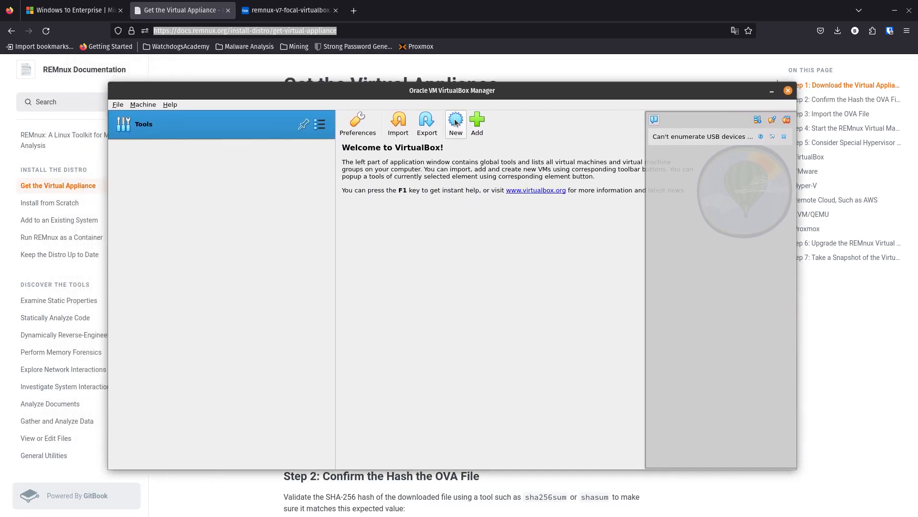
pyautogui.click(477, 123)
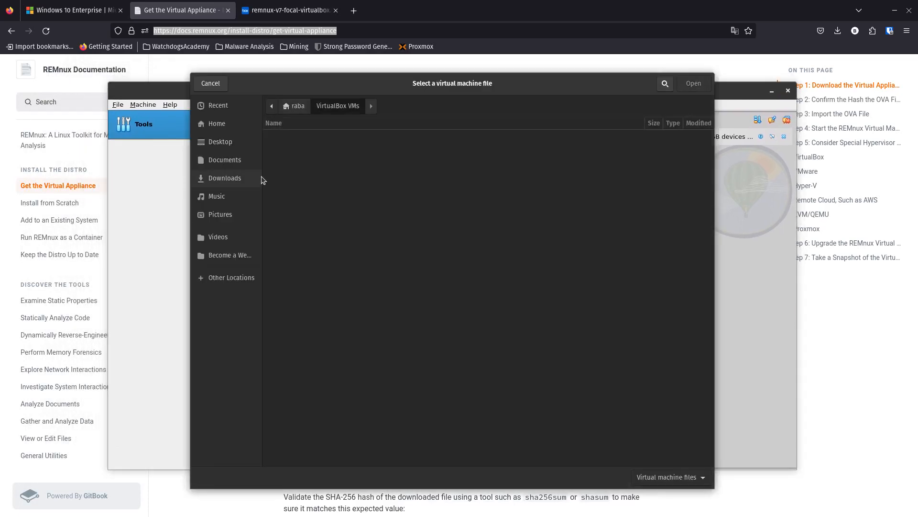
pyautogui.click(210, 84)
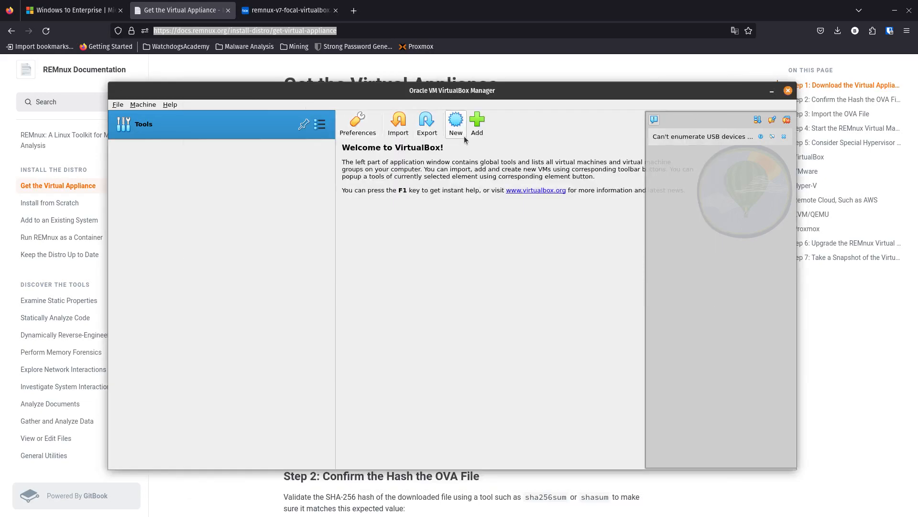
pyautogui.click(458, 125)
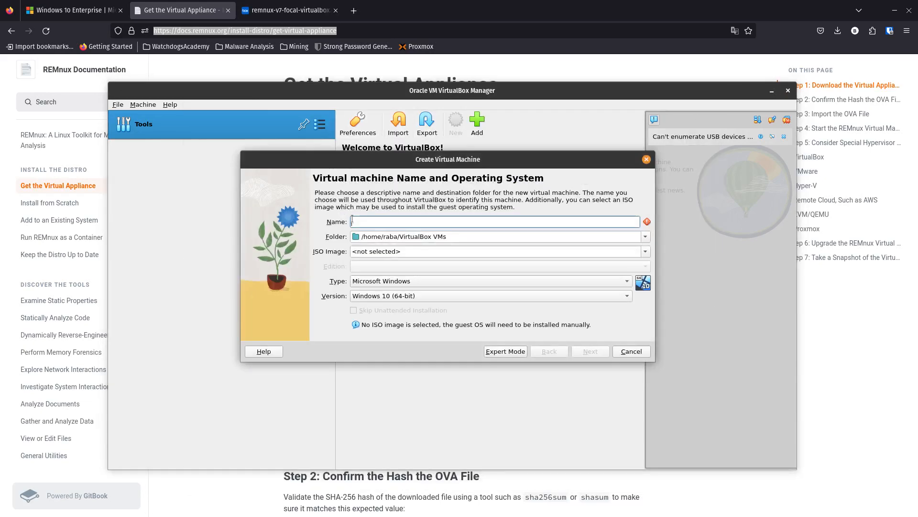
pyautogui.write('flare')
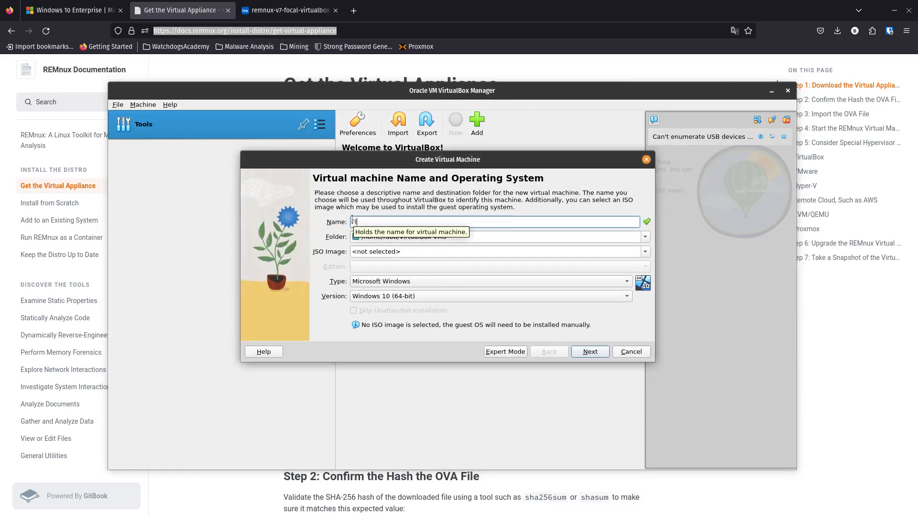
pyautogui.write('VM')
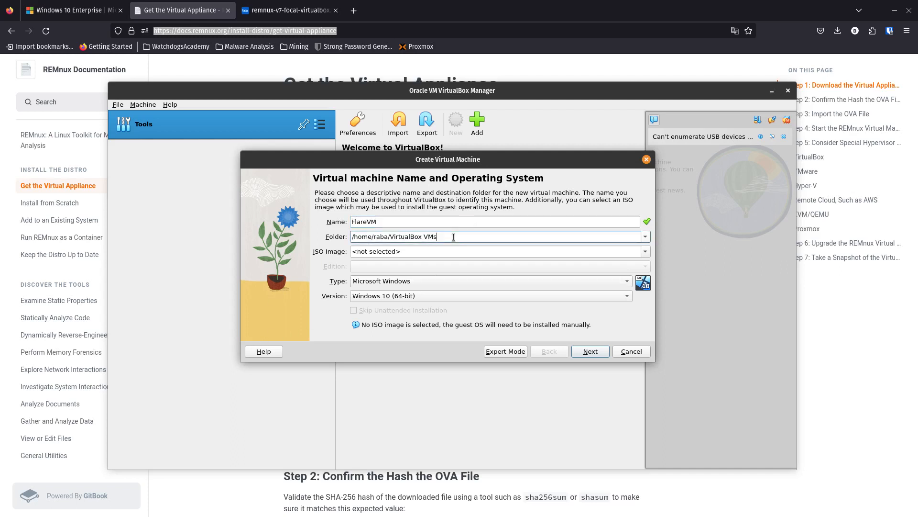
pyautogui.moveTo(454, 237); pyautogui.dragTo(354, 245)
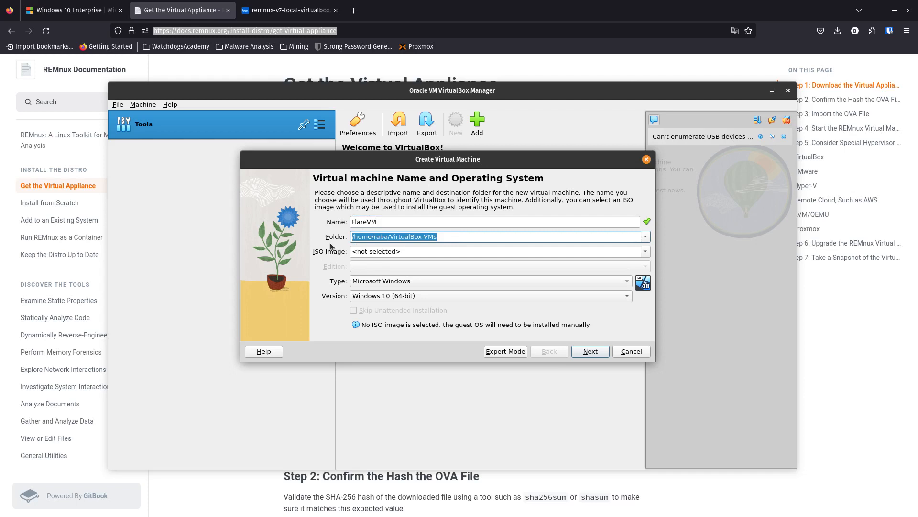
pyautogui.click(398, 252)
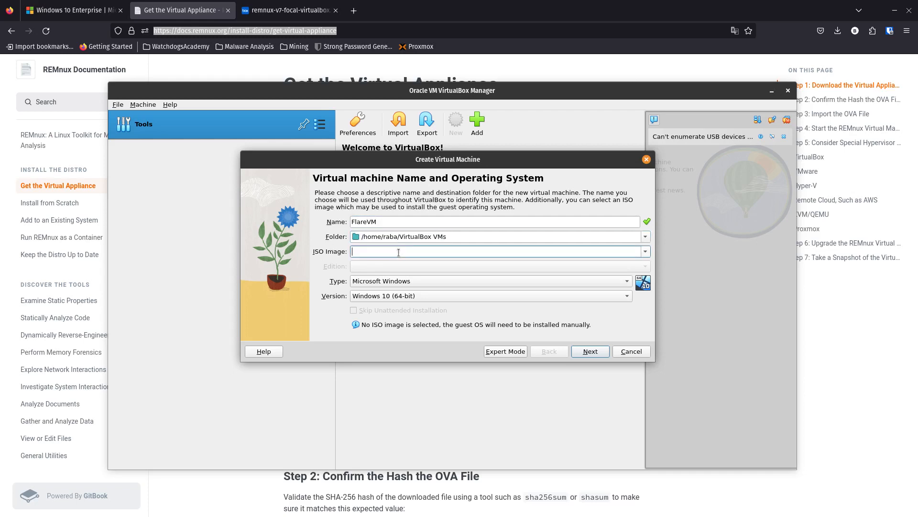
pyautogui.click(645, 251)
pyautogui.click(449, 273)
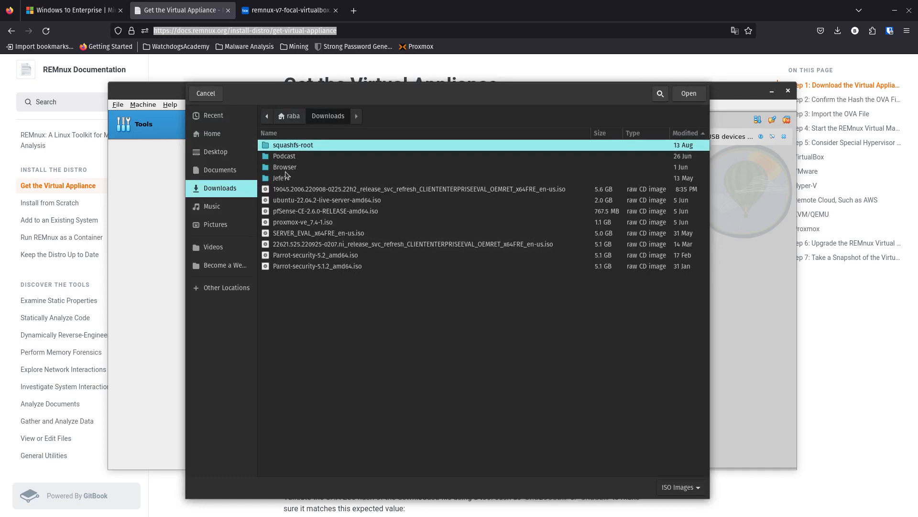
pyautogui.click(617, 189)
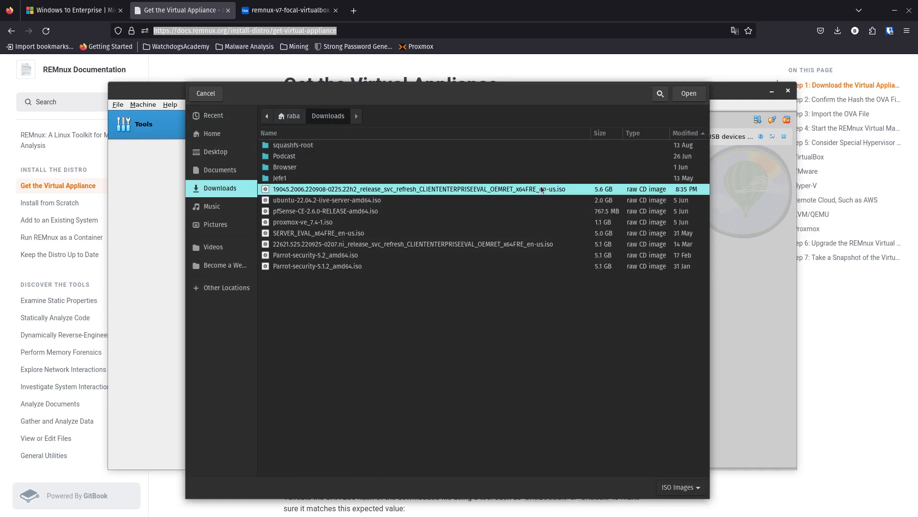
pyautogui.click(685, 98)
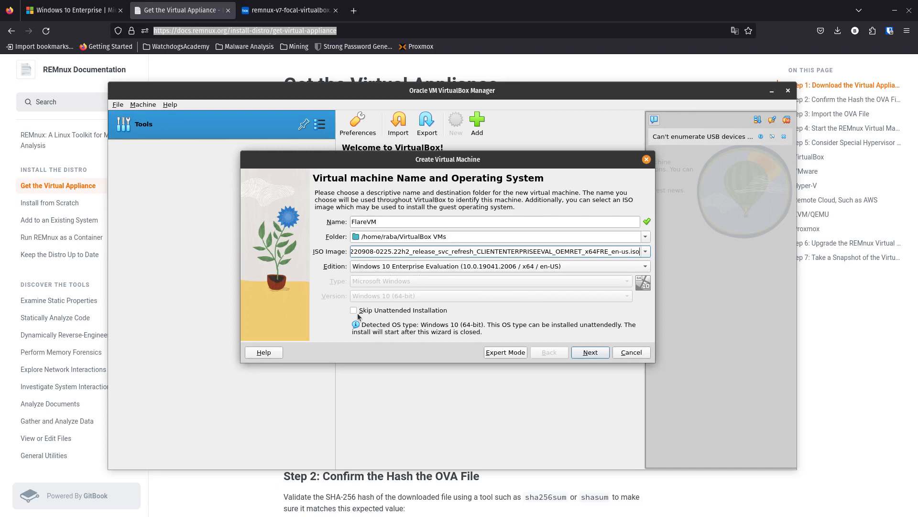
# Switch the creation wizard to expert mode, name the machine FlareVM and select the 19045.2006 Windows 10 Enterprise Evaluation ISO as its image.
pyautogui.click(502, 353)
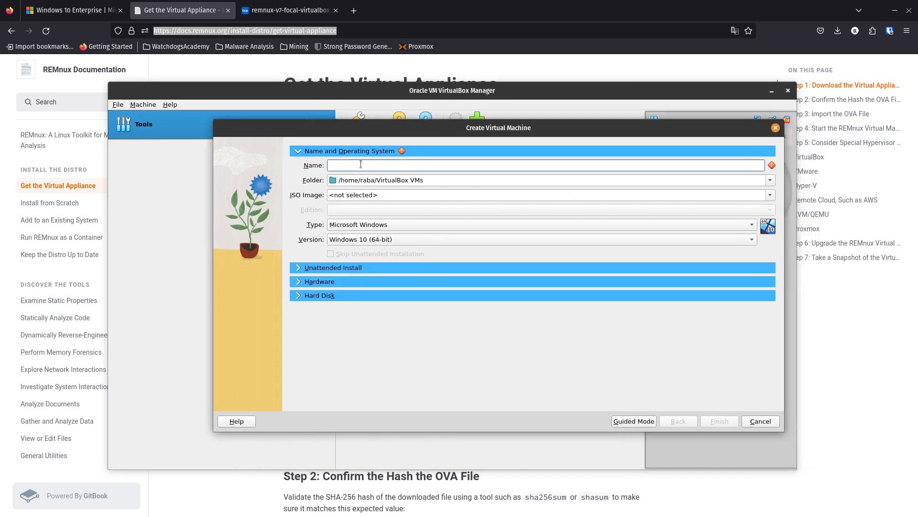
pyautogui.write('FlareVM')
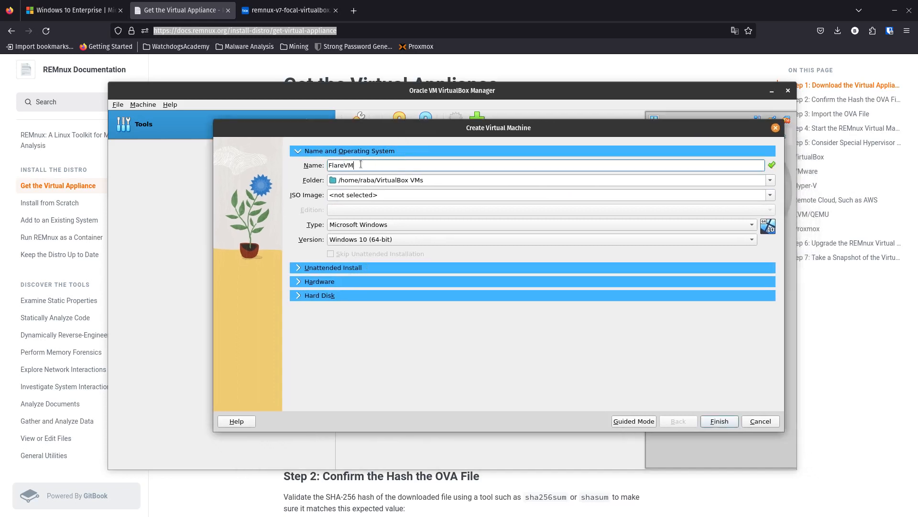
pyautogui.click(368, 195)
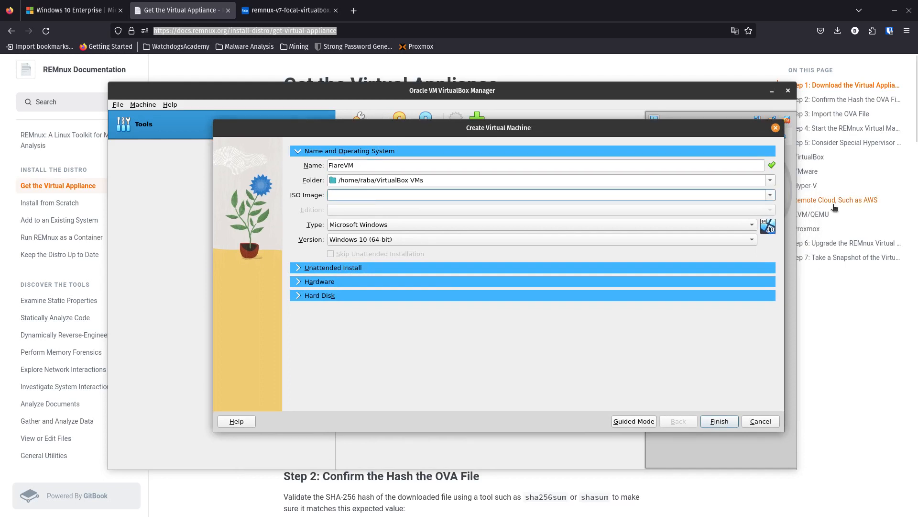
pyautogui.click(770, 194)
pyautogui.click(444, 226)
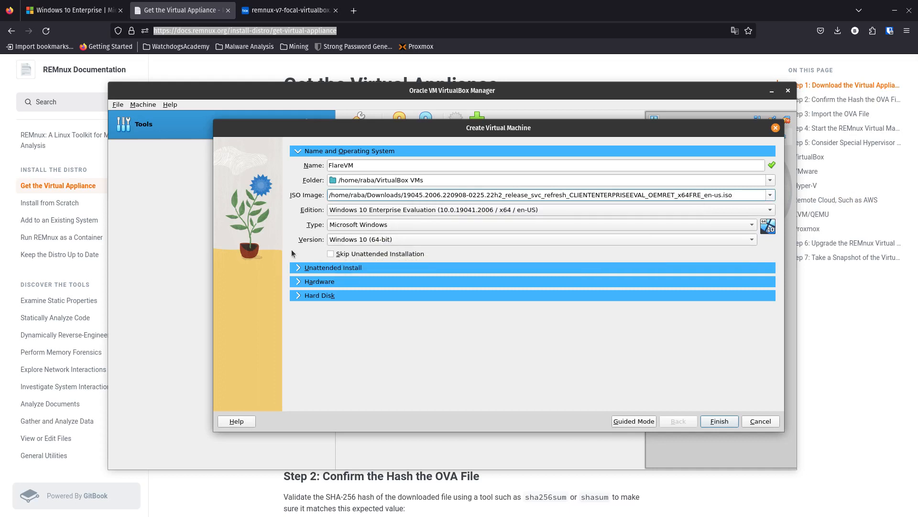
# Skip the unattended installation and create the machine with the default hardware and a new 50 GB VDI hard disk.
pyautogui.click(334, 257)
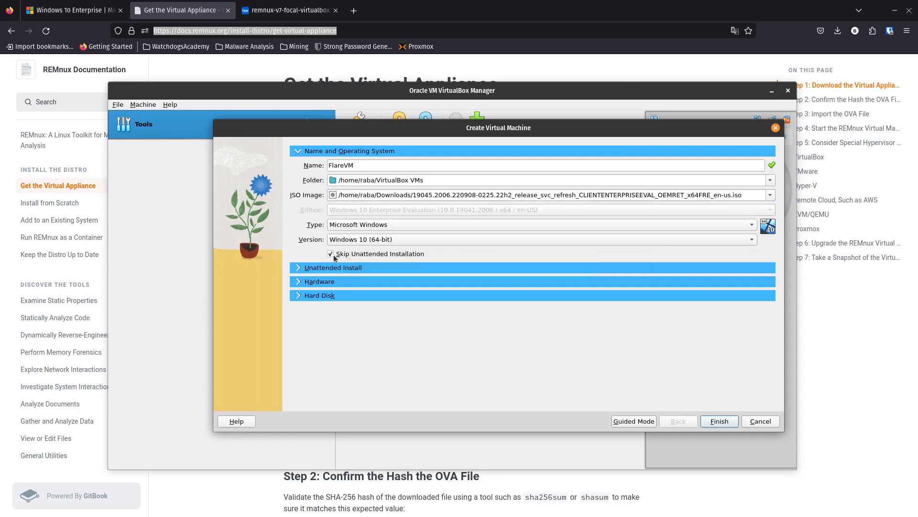
pyautogui.click(294, 267)
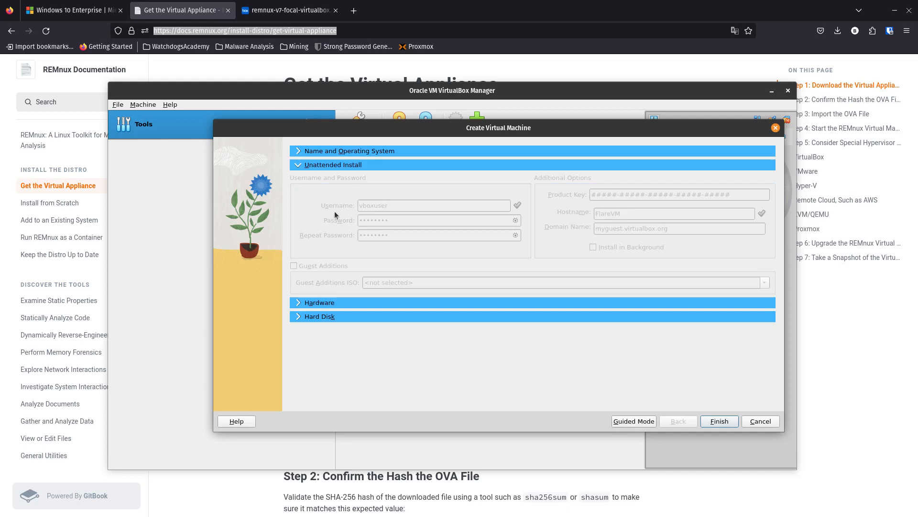
pyautogui.click(298, 306)
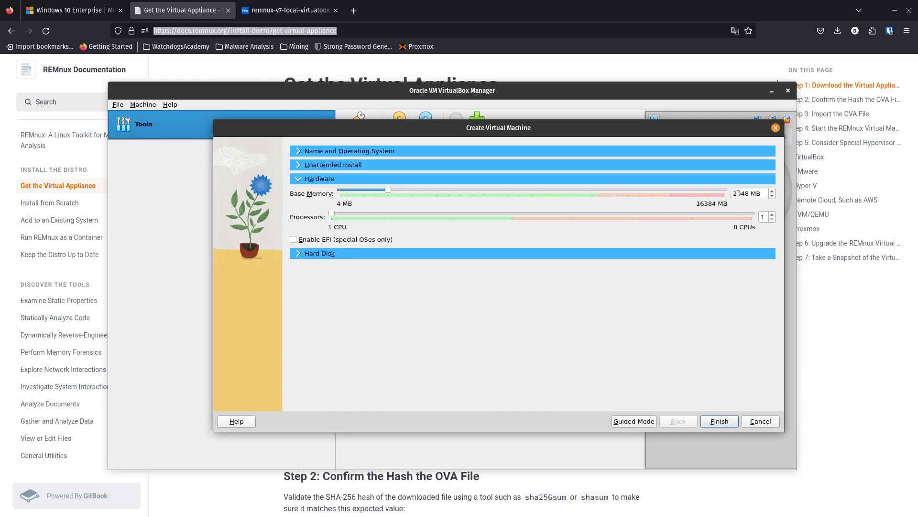
pyautogui.click(296, 253)
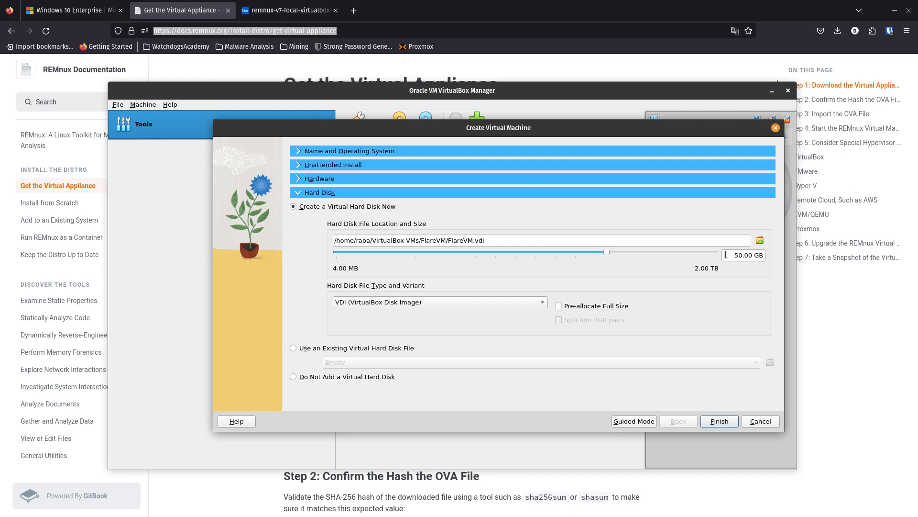
pyautogui.click(303, 180)
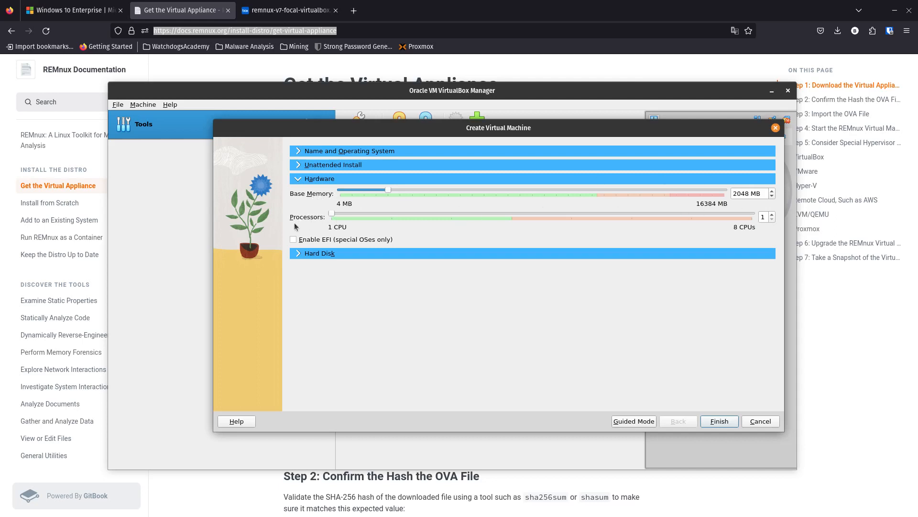
pyautogui.click(719, 421)
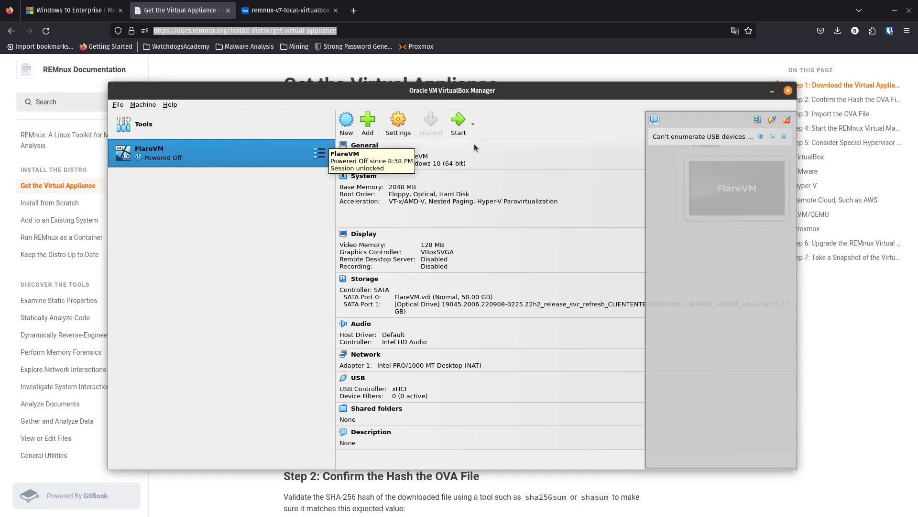
# Start FlareVM and begin the Windows installation with English (United States) language and format and the US keyboard.
pyautogui.click(458, 122)
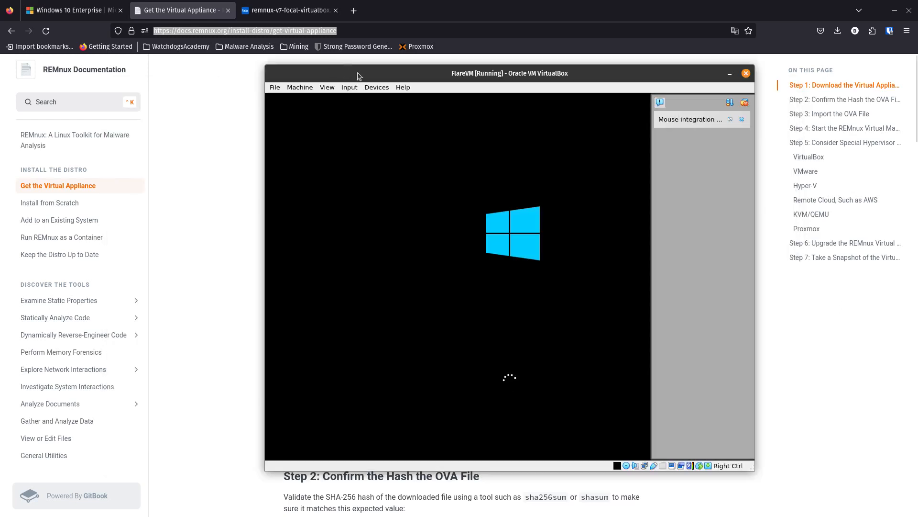
pyautogui.moveTo(357, 72); pyautogui.dragTo(299, 56)
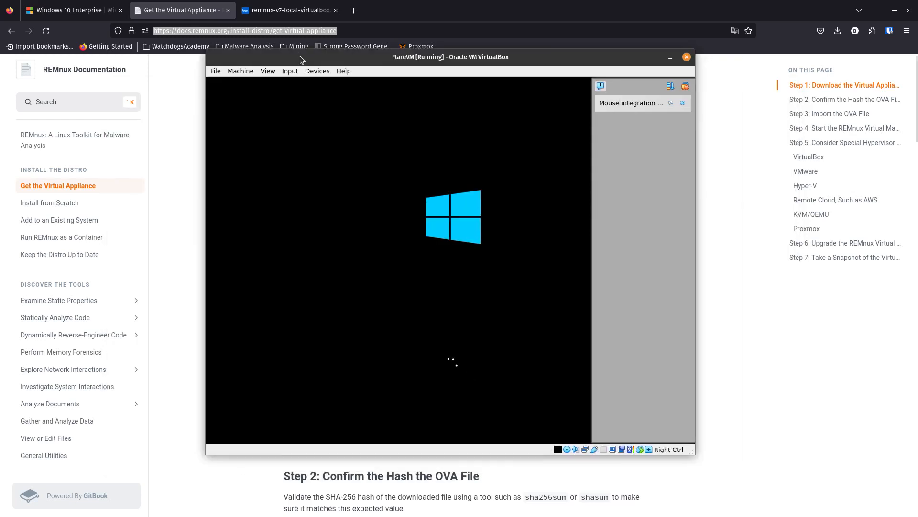
pyautogui.click(685, 86)
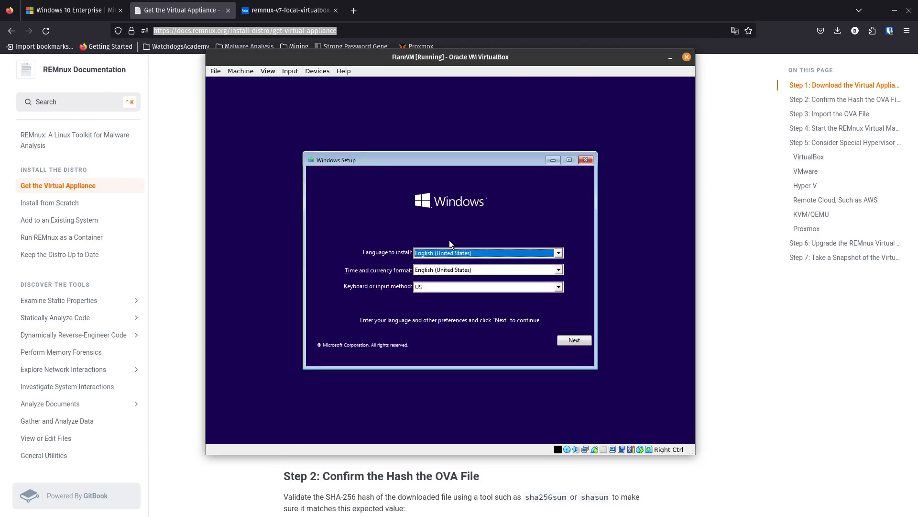
pyautogui.click(574, 341)
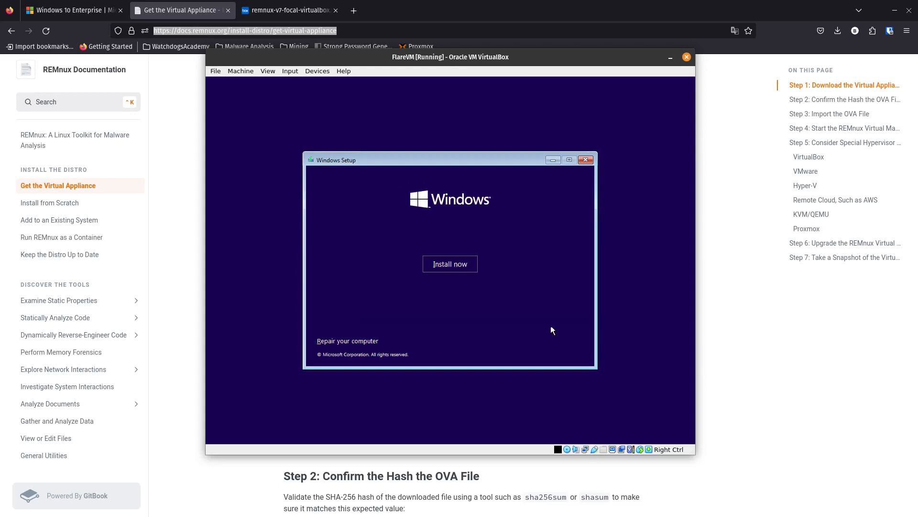
pyautogui.click(449, 268)
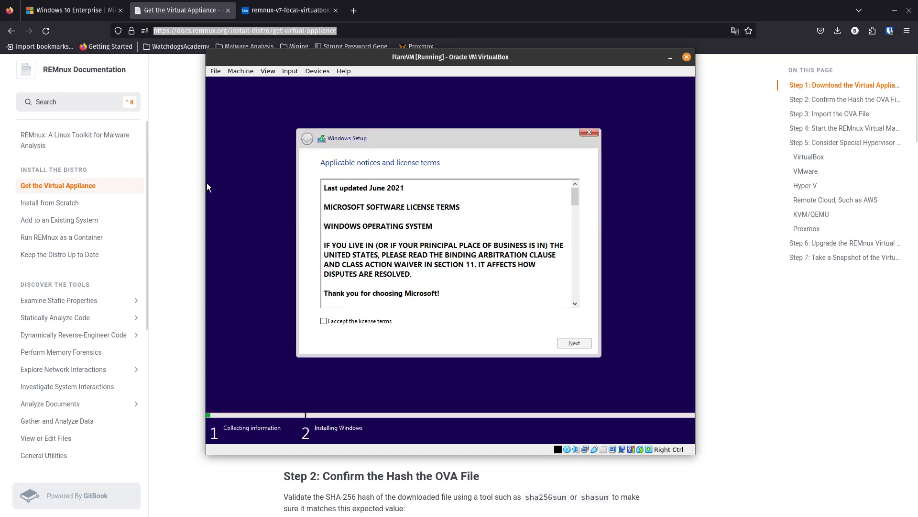
# Accept the license terms and run a custom Windows-only installation on the Drive 0 unallocated space.
pyautogui.click(339, 321)
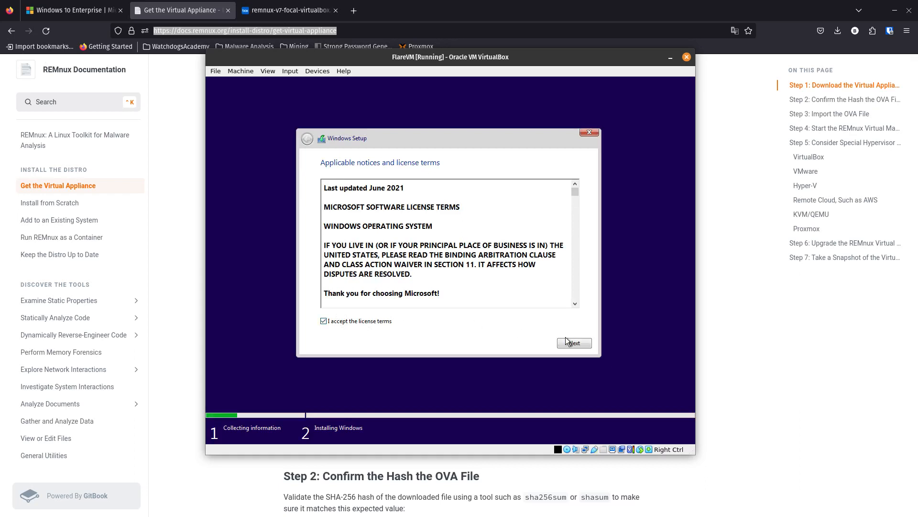
pyautogui.click(570, 350)
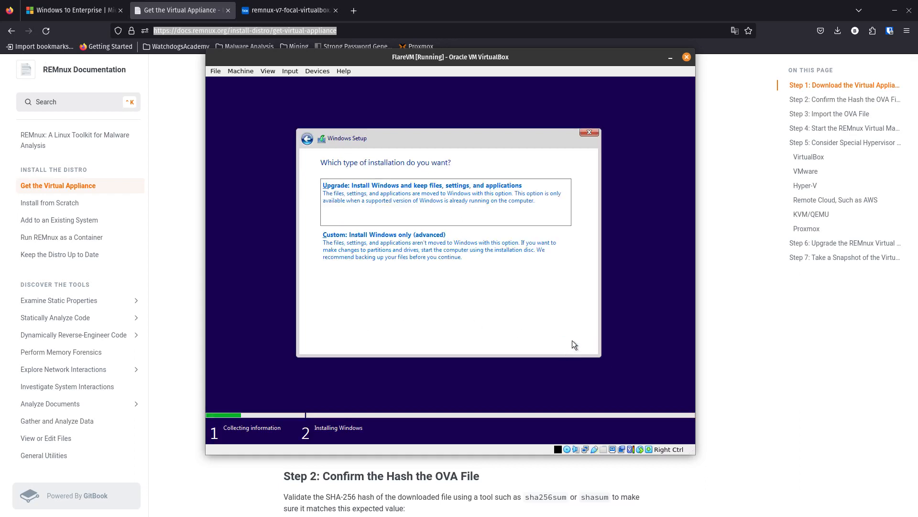
pyautogui.click(415, 245)
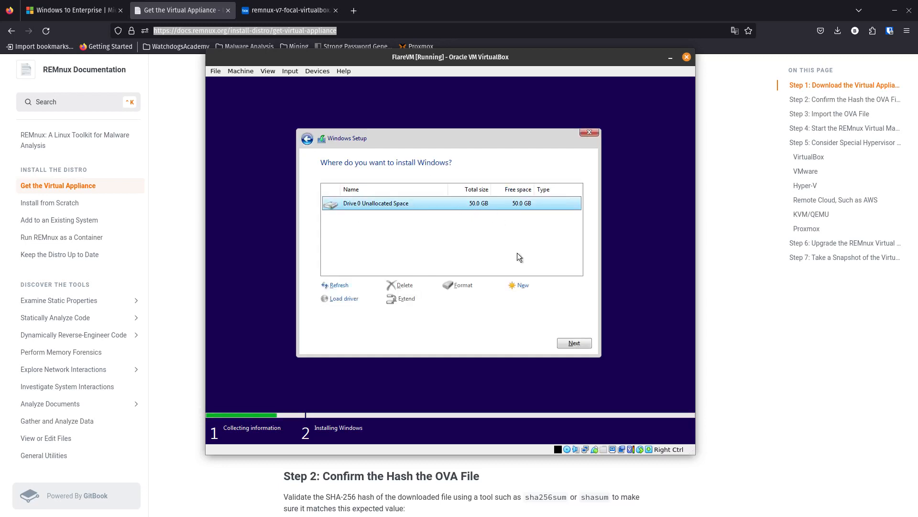
pyautogui.click(572, 343)
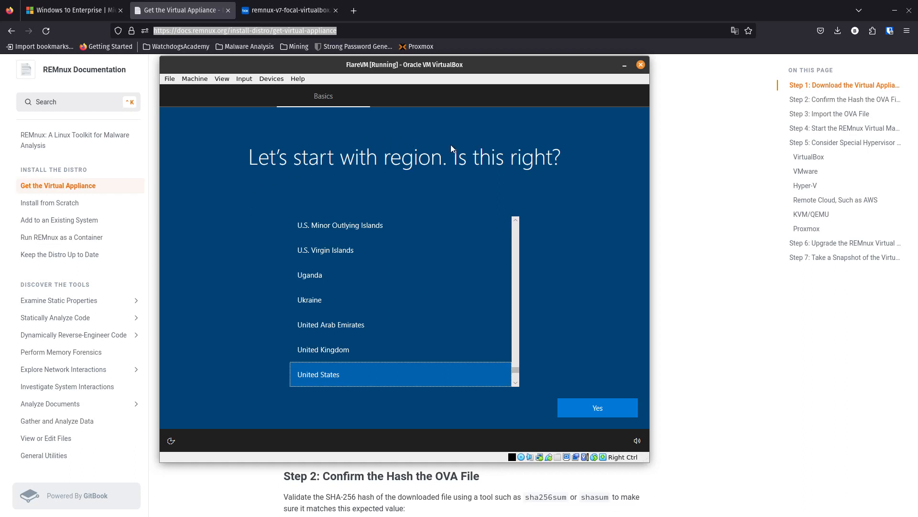
# Set the Windows region to United States and the keyboard layout to US, without adding a second layout.
pyautogui.click(602, 414)
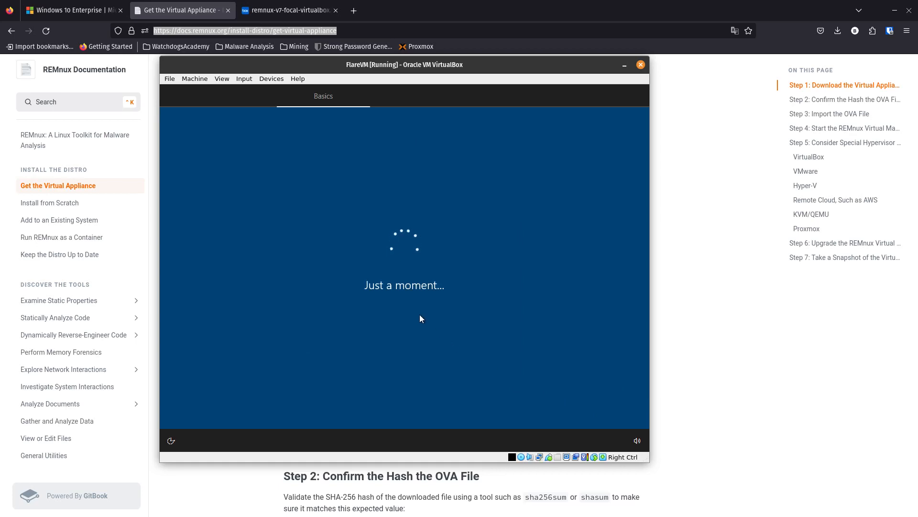
pyautogui.moveTo(337, 70); pyautogui.dragTo(376, 77)
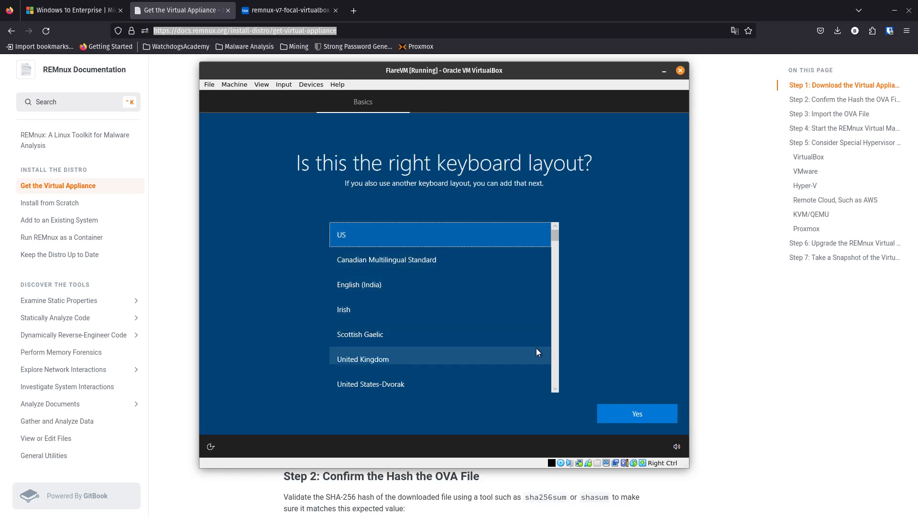
pyautogui.click(645, 421)
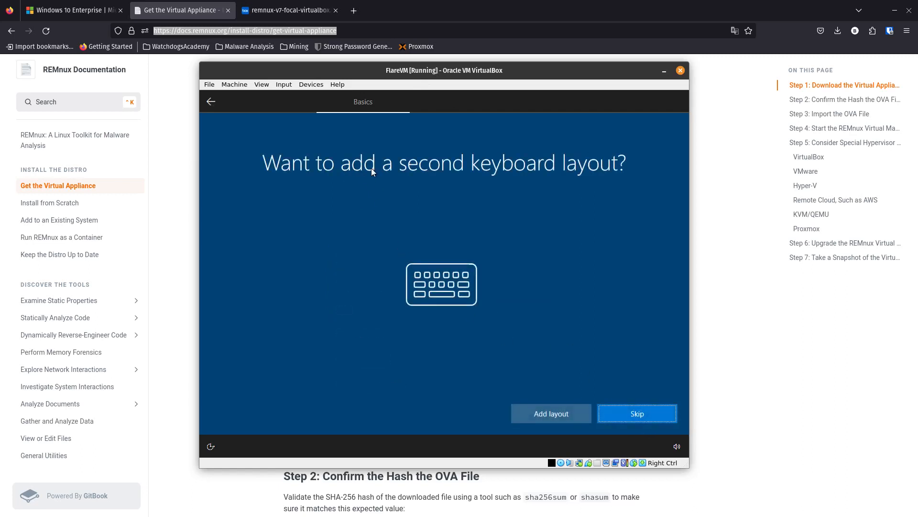
pyautogui.click(633, 416)
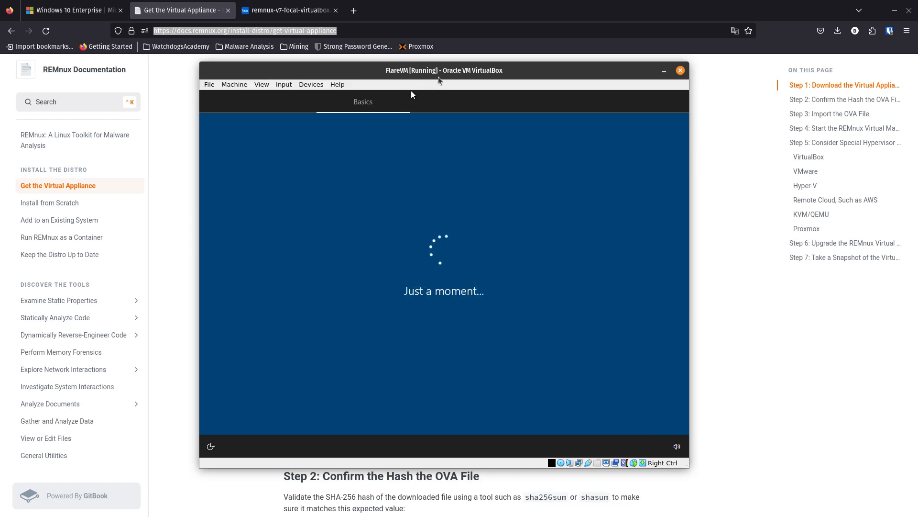
pyautogui.moveTo(444, 75); pyautogui.dragTo(409, 70)
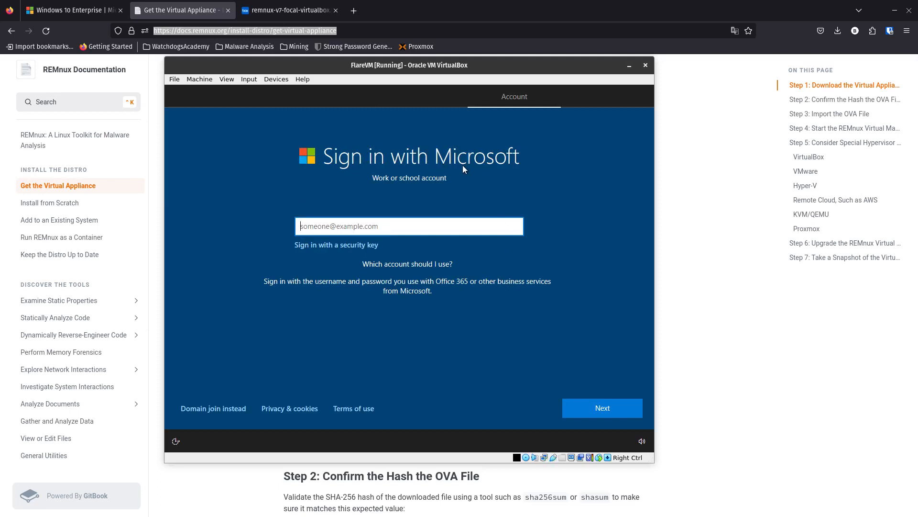
# Choose domain join instead of a Microsoft sign-in and name the local Windows account FlareVM.
pyautogui.click(196, 407)
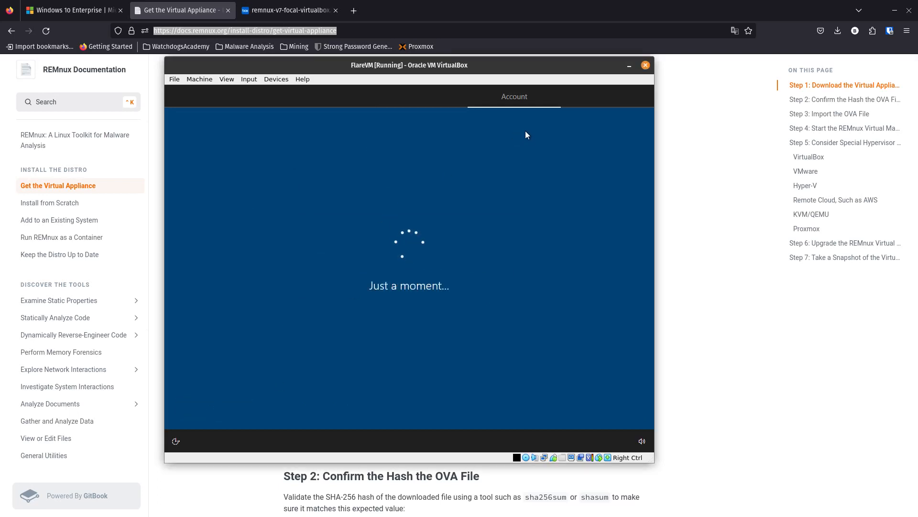
pyautogui.moveTo(423, 65); pyautogui.dragTo(384, 72)
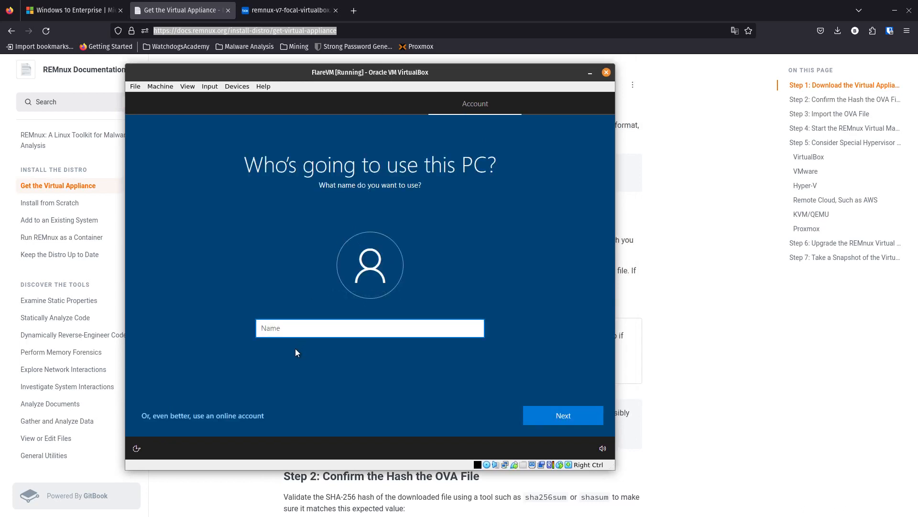
pyautogui.write('FlareVM')
pyautogui.click(567, 416)
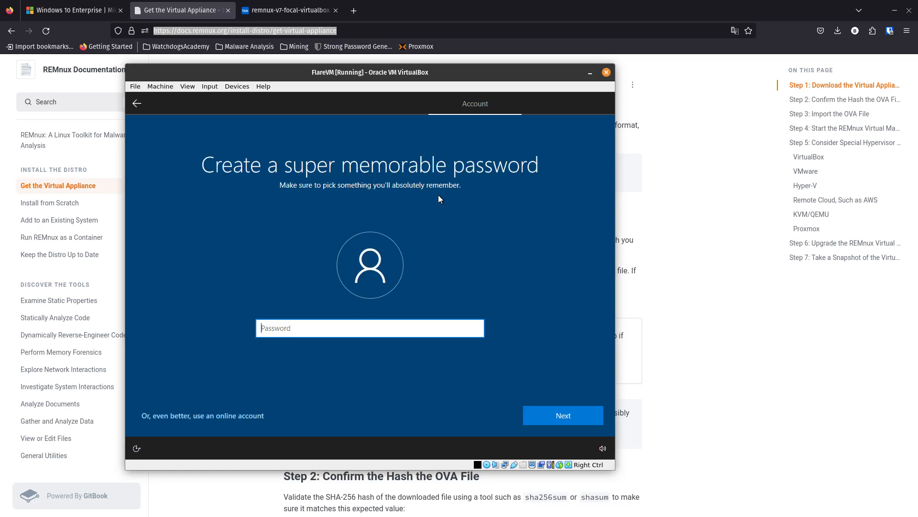
# Enter the account password for the local Windows user and confirm it.
pyautogui.write('••••••••')
pyautogui.press('Return')
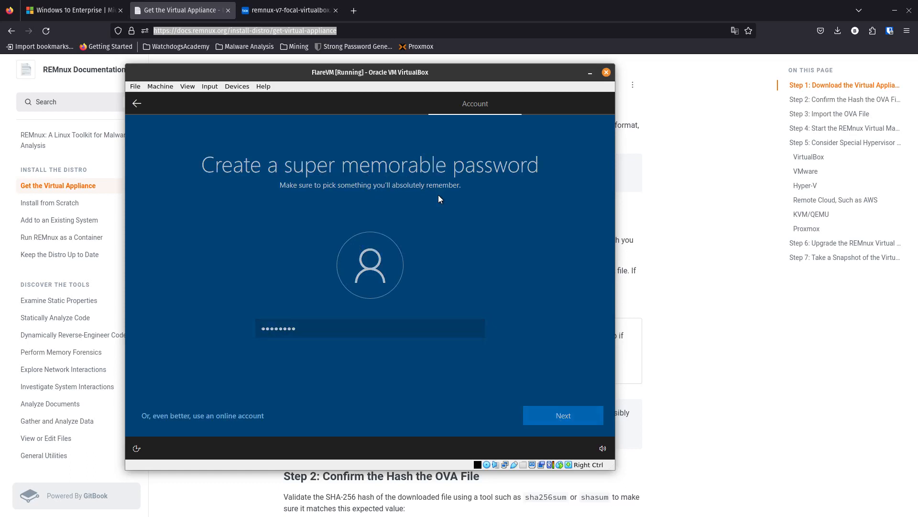
pyautogui.write('••••••••')
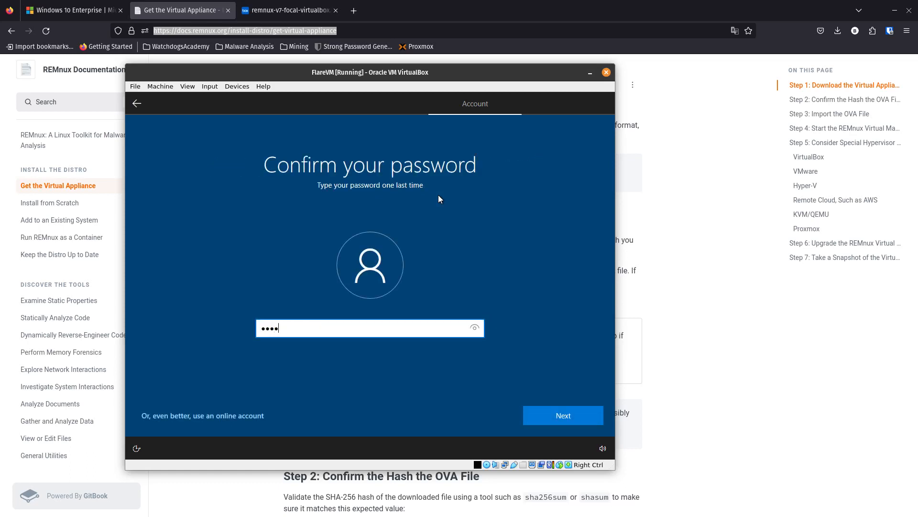
pyautogui.press('Return')
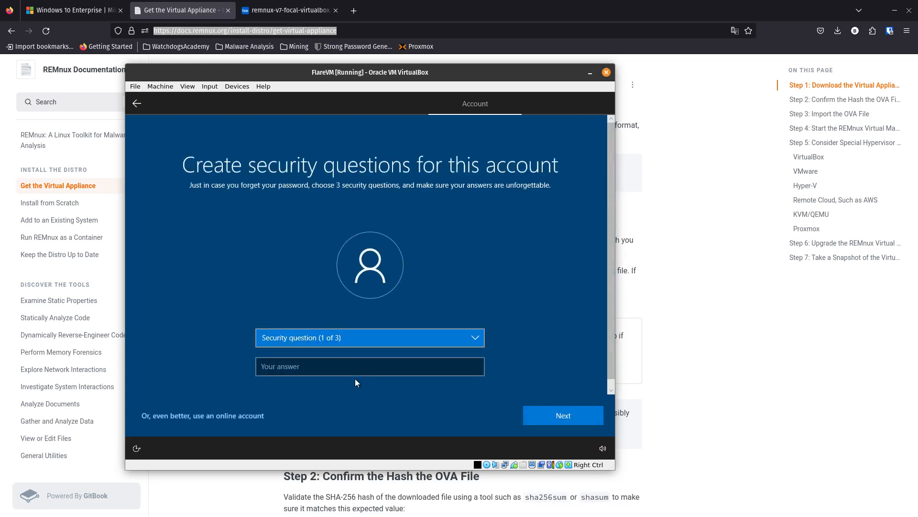
# Choose "What was your first pet's name?" as the first security question and submit its answer.
pyautogui.click(353, 339)
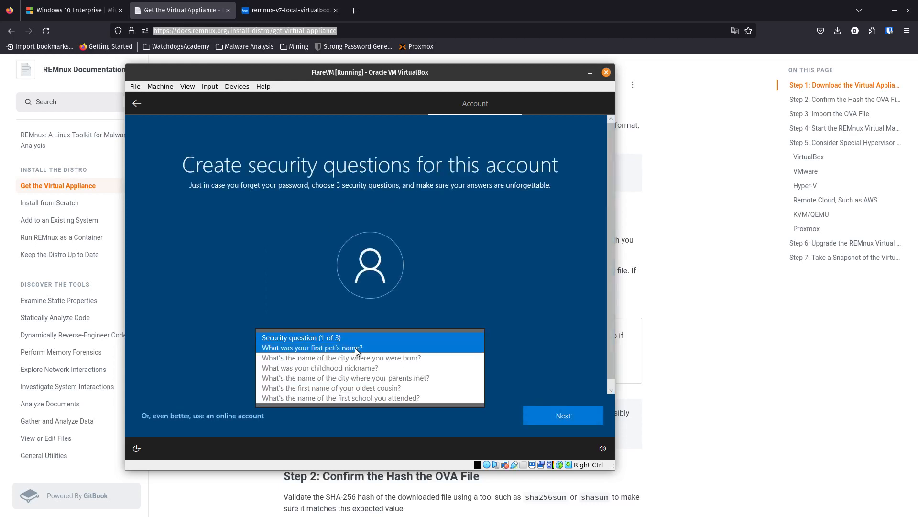
pyautogui.click(345, 346)
pyautogui.click(309, 365)
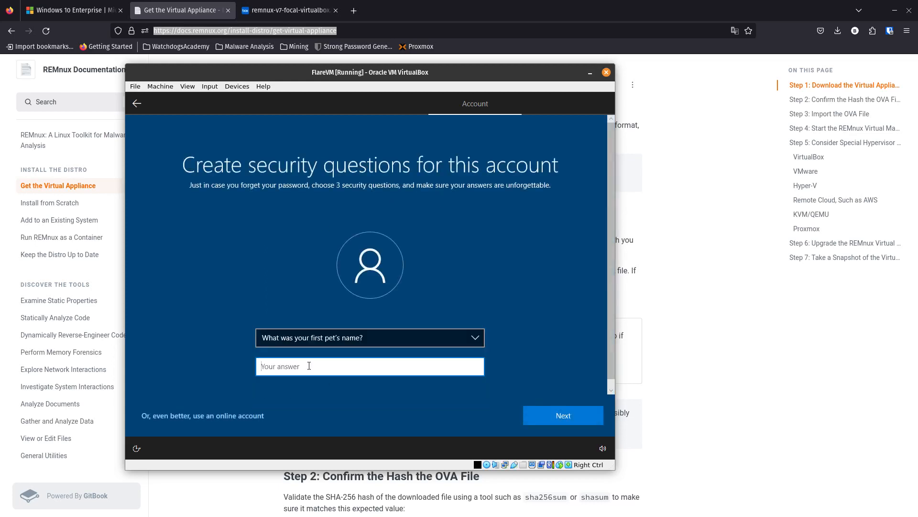
pyautogui.write('na')
pyautogui.press('BackSpace')
pyautogui.press('BackSpace')
pyautogui.write('name')
pyautogui.click(555, 419)
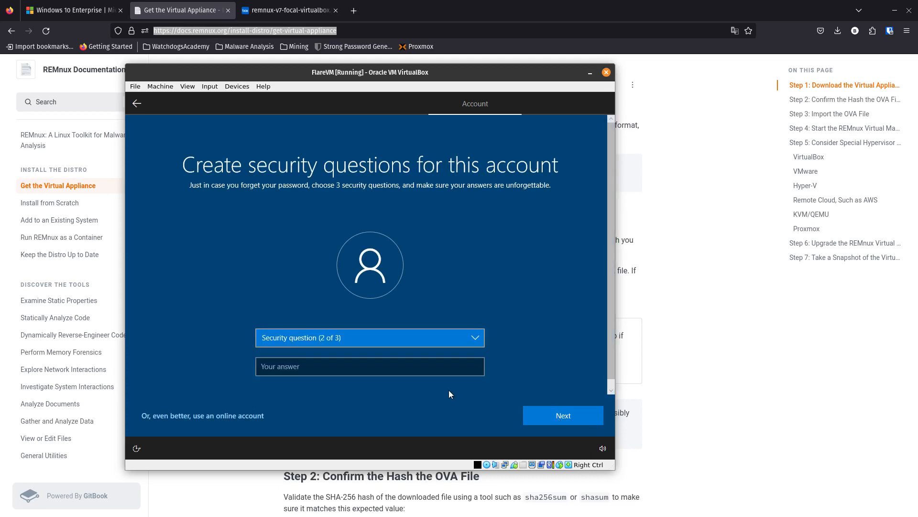
# Choose "What was your childhood nickname?" as the second security question and submit its answer.
pyautogui.click(368, 341)
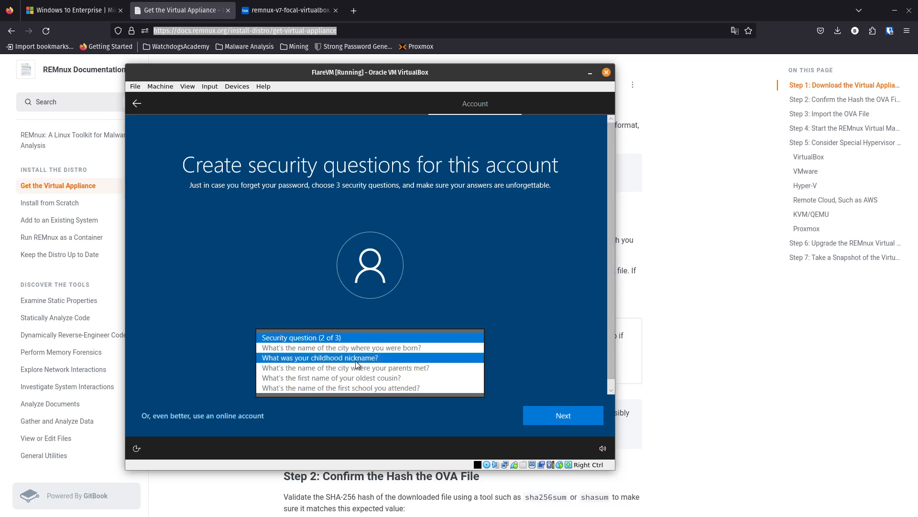
pyautogui.click(325, 359)
pyautogui.click(320, 370)
pyautogui.write('test')
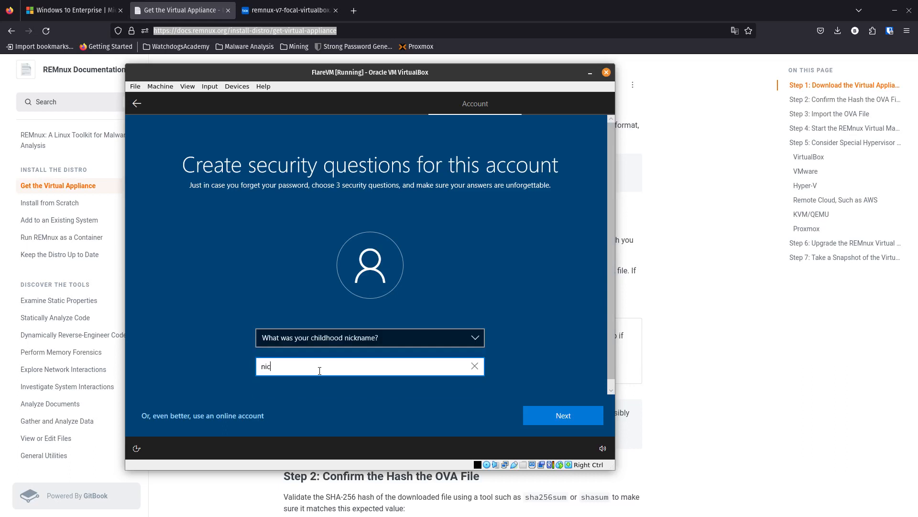
pyautogui.click(560, 418)
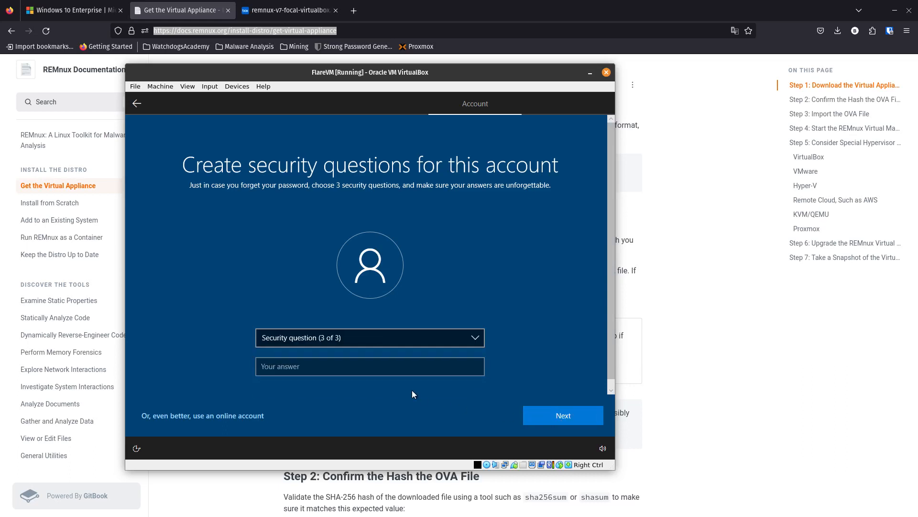
# Choose "What's the first name of your oldest cousin?" as the third security question and submit its answer.
pyautogui.click(320, 340)
pyautogui.click(346, 368)
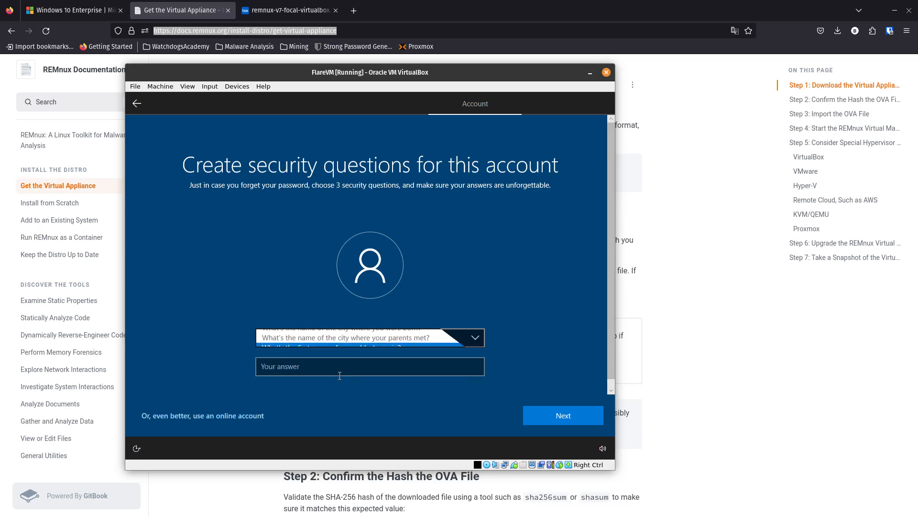
pyautogui.click(335, 368)
pyautogui.write('cousins')
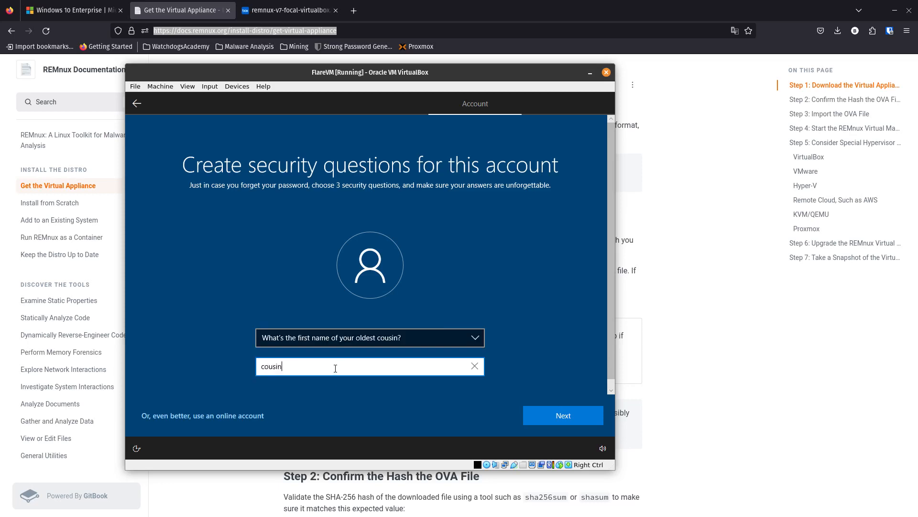
pyautogui.press('BackSpace')
pyautogui.click(538, 415)
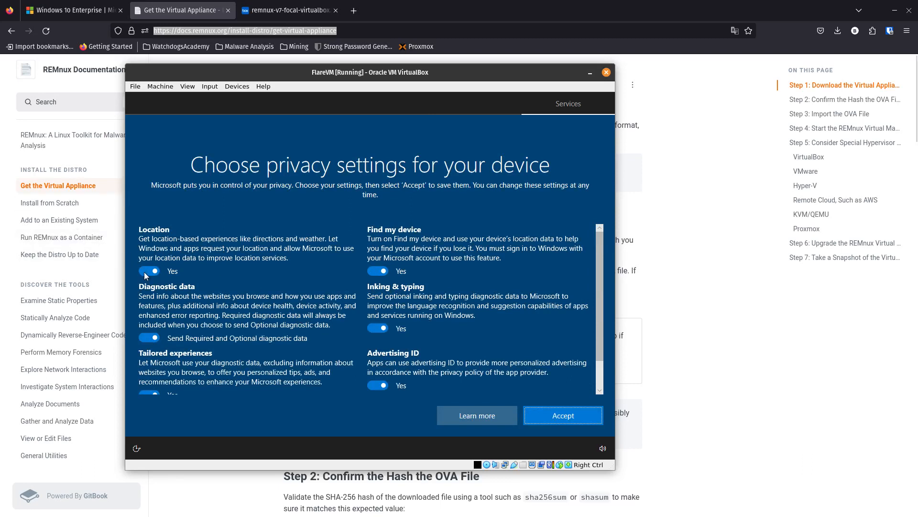
# Turn off Location, Find my device, Inking & typing, optional diagnostic data, Tailored experiences and Advertising ID, accept the privacy settings, and decline Cortana.
pyautogui.click(172, 271)
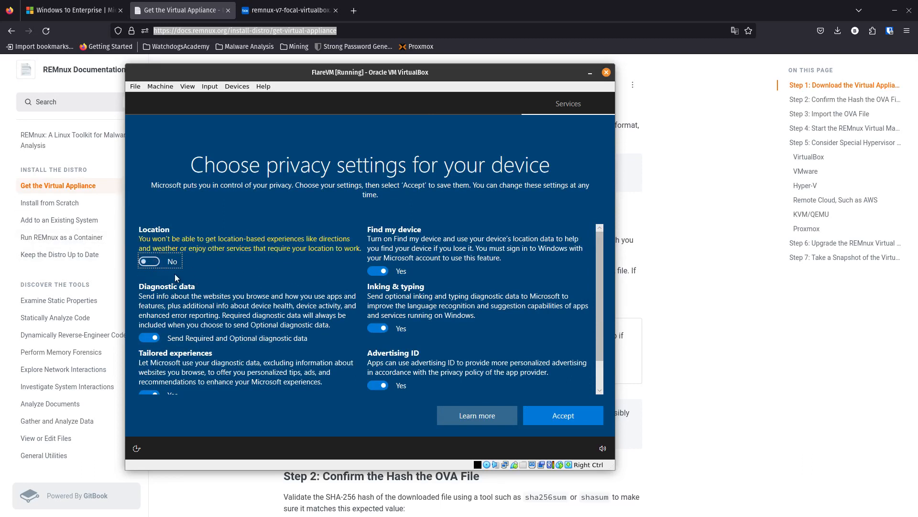
pyautogui.click(379, 271)
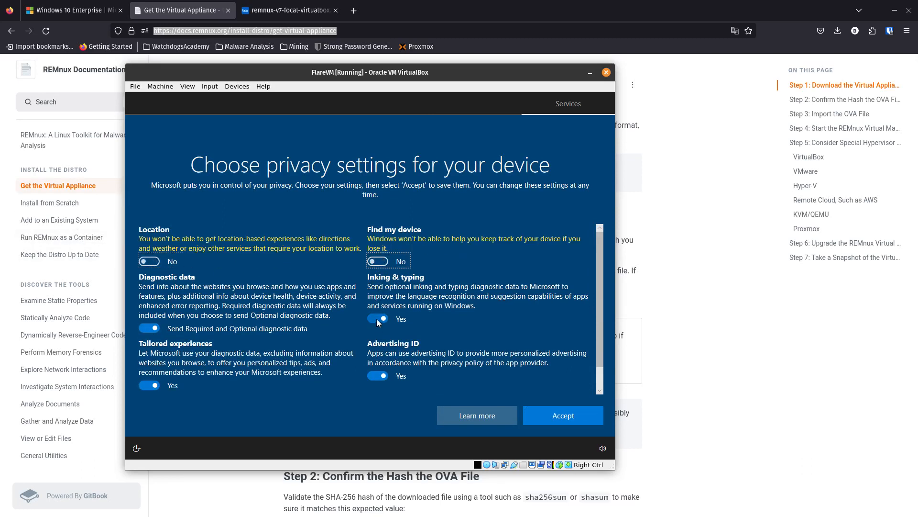
pyautogui.click(377, 319)
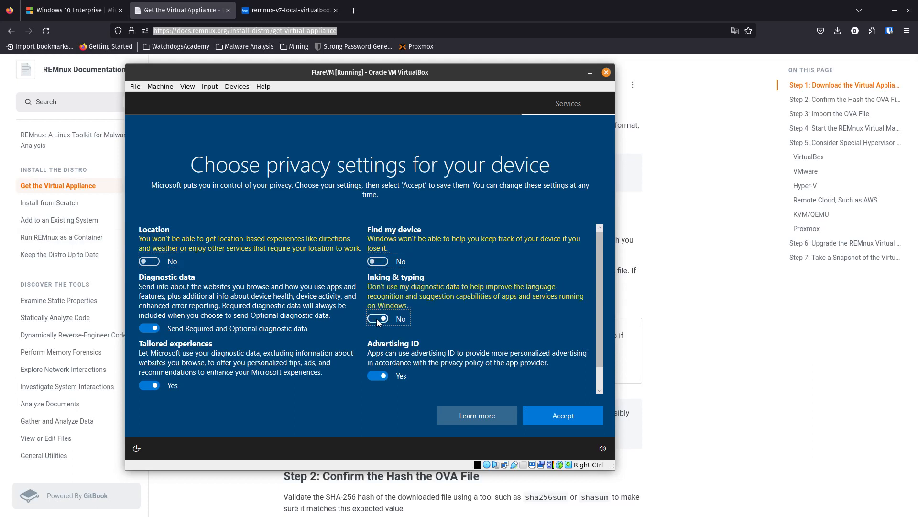
pyautogui.click(152, 328)
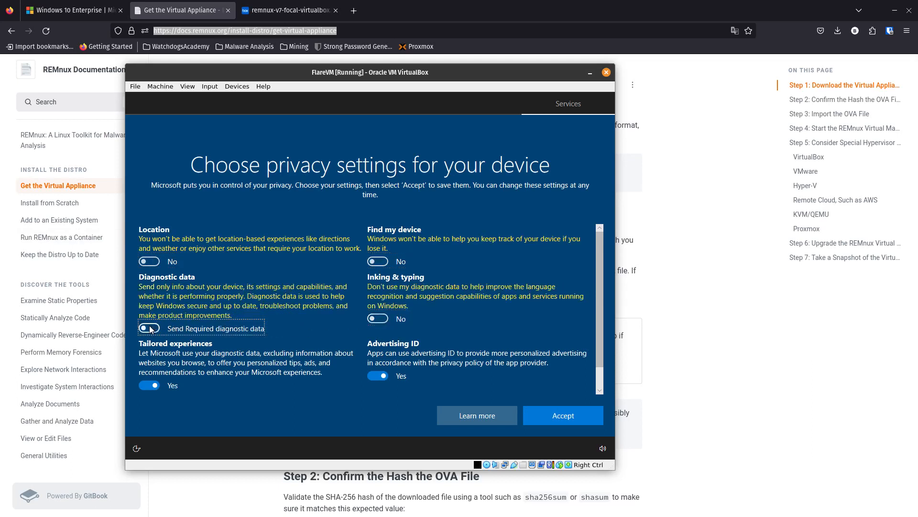
pyautogui.click(152, 386)
pyautogui.click(378, 375)
pyautogui.scroll(-1, 375, 346)
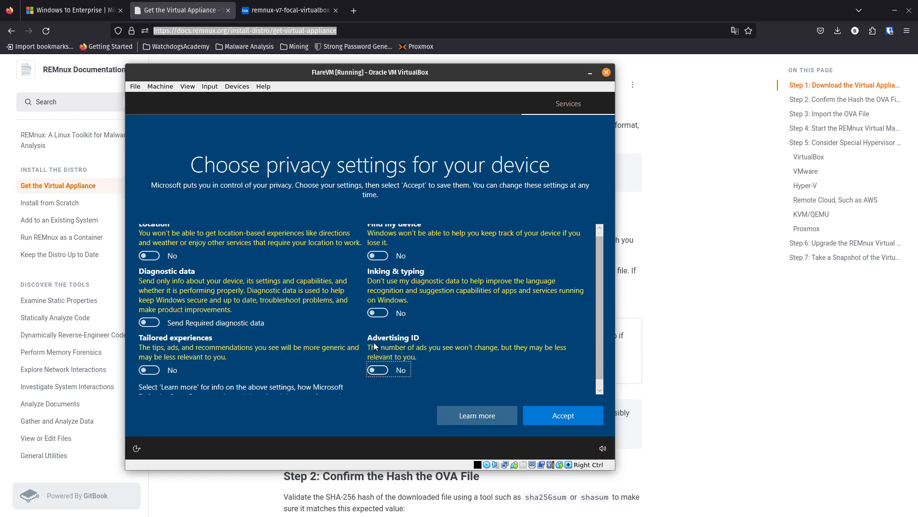
pyautogui.click(564, 415)
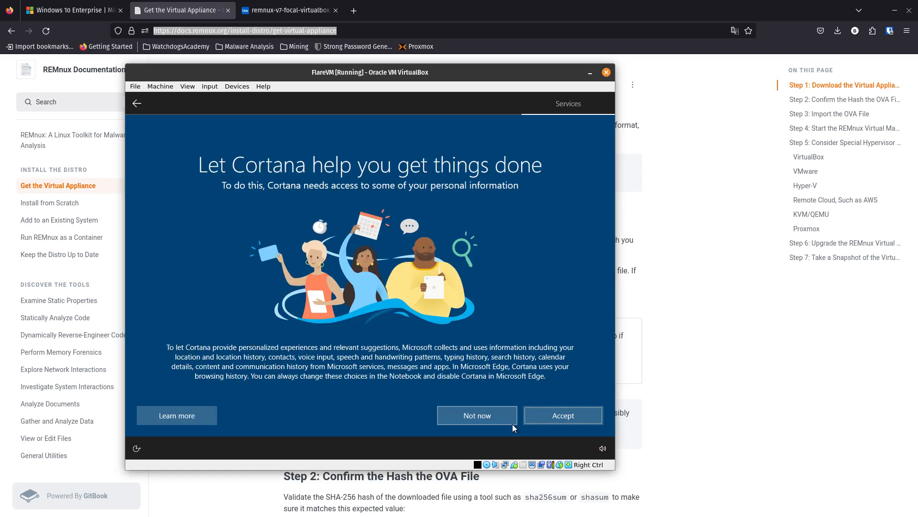
pyautogui.click(472, 417)
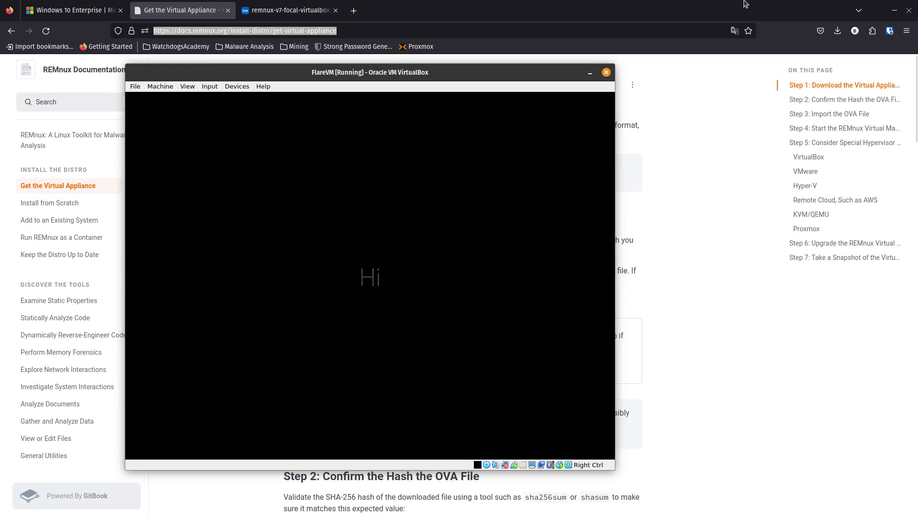
# Maximize the running FlareVM machine window on the host desktop.
pyautogui.moveTo(415, 73); pyautogui.dragTo(537, 76)
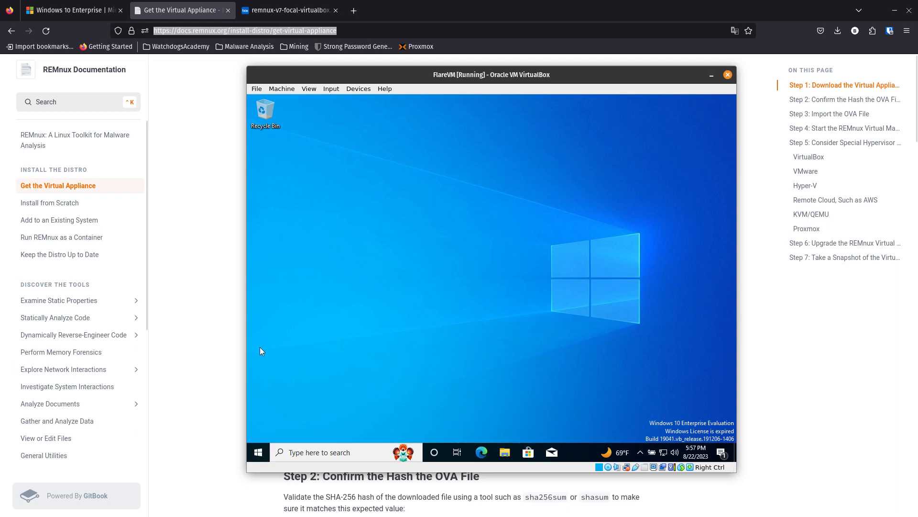
pyautogui.press('super')
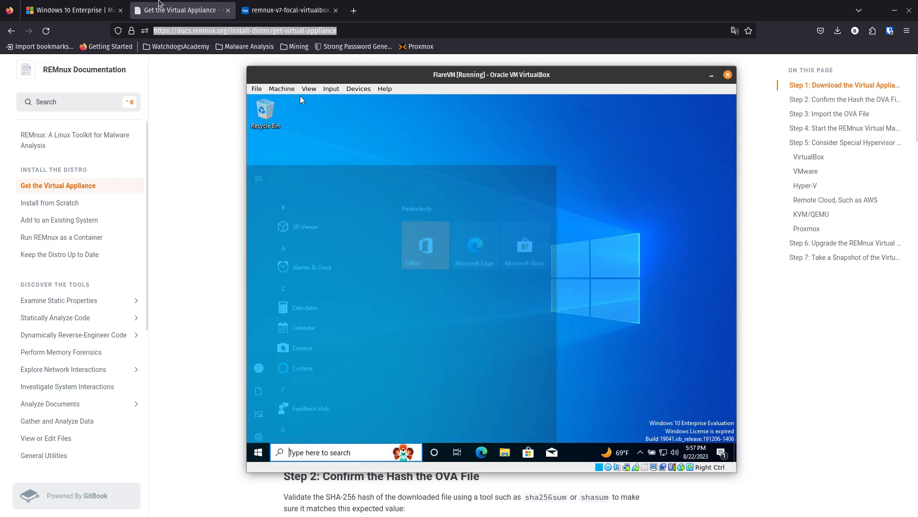
pyautogui.click(694, 213)
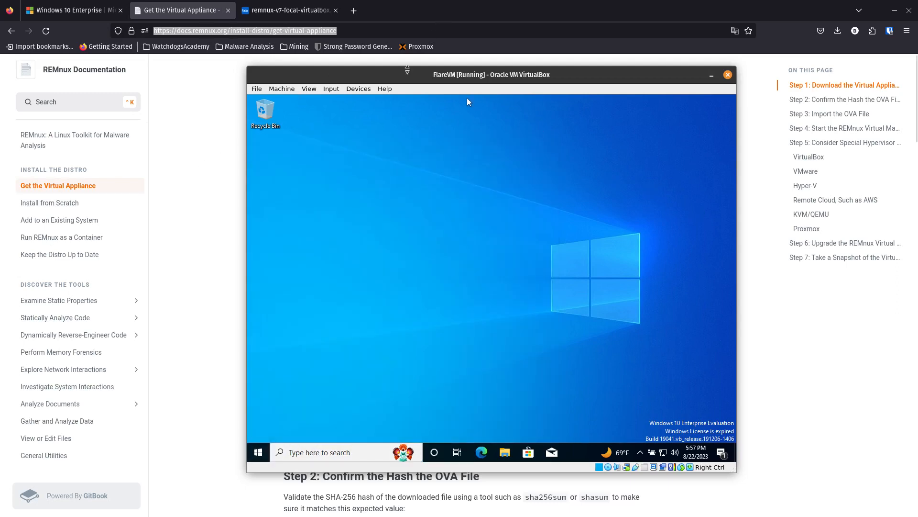
pyautogui.doubleClick(402, 76)
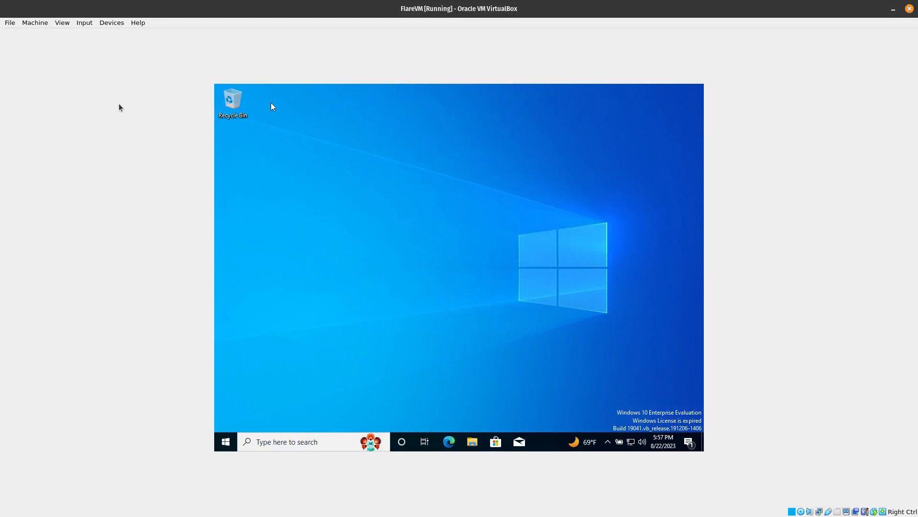
pyautogui.press('super')
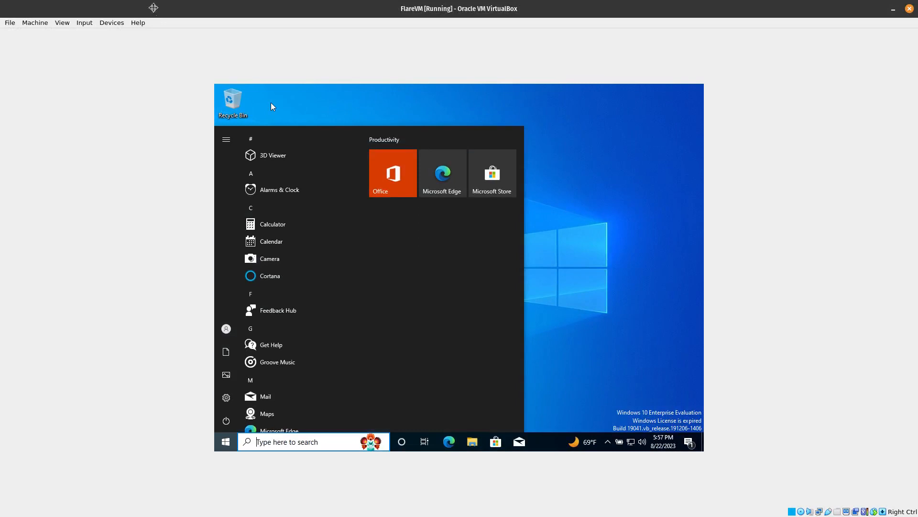
pyautogui.press('super')
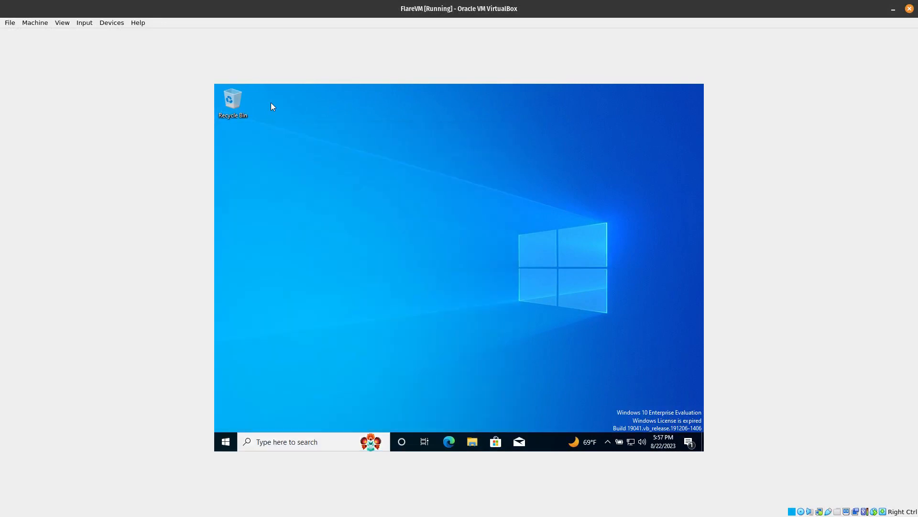
pyautogui.press('super')
pyautogui.press('super')
# Insert the Guest Additions CD image into the virtual machine and agree to downloading the disk image.
pyautogui.click(109, 22)
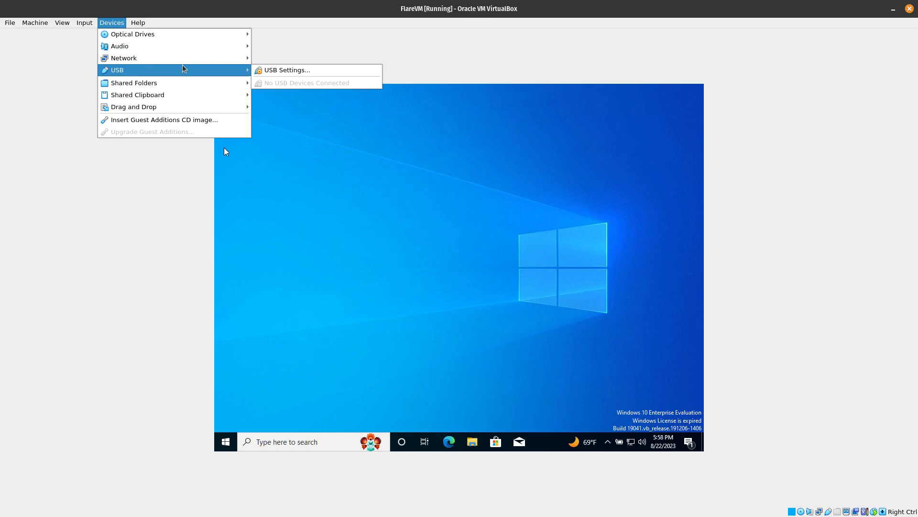
pyautogui.click(184, 124)
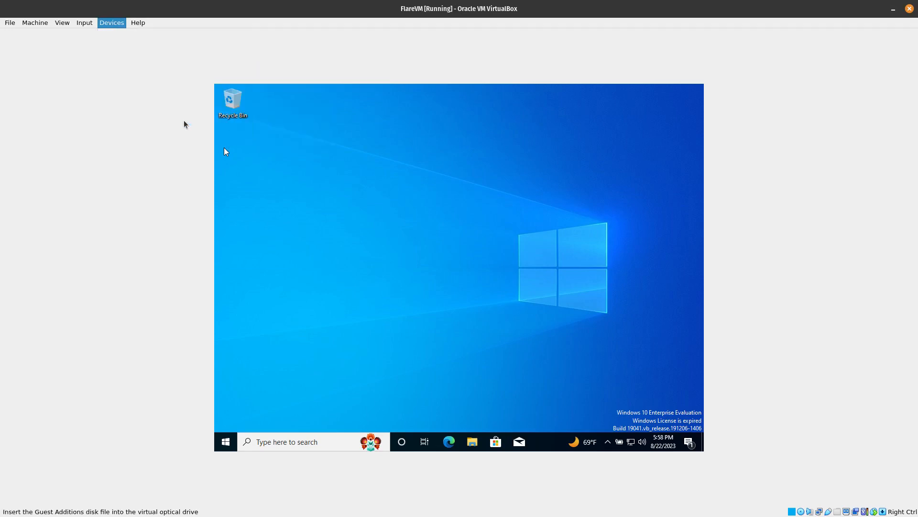
pyautogui.click(493, 286)
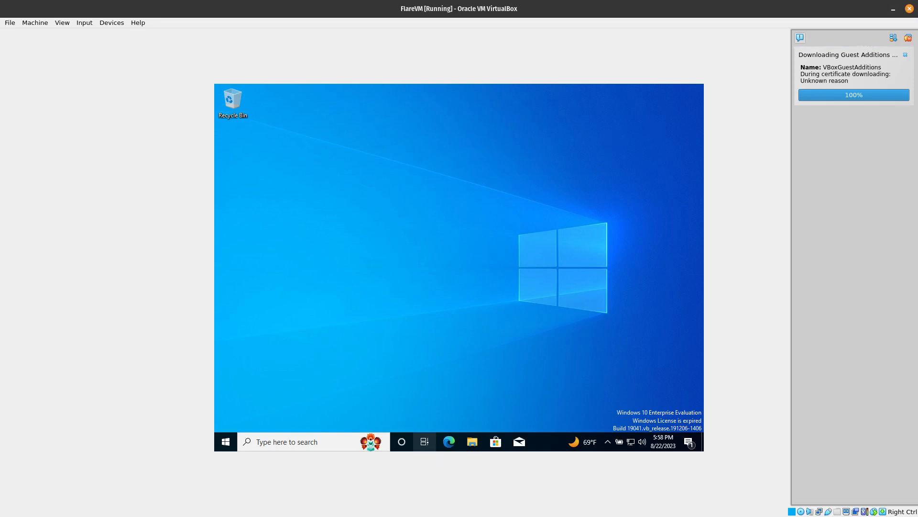
# Open This PC in the guest's File Explorer and refresh it to check the CD drive for Guest Additions.
pyautogui.click(472, 441)
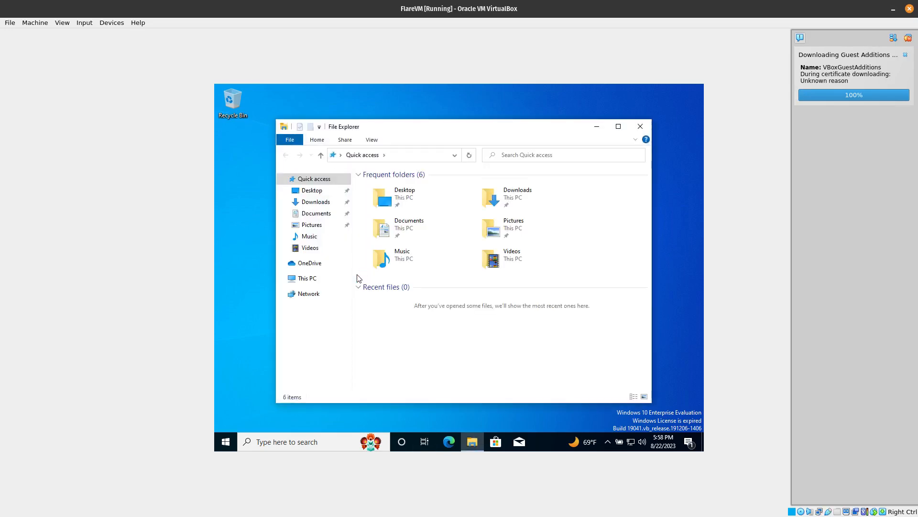
pyautogui.click(321, 280)
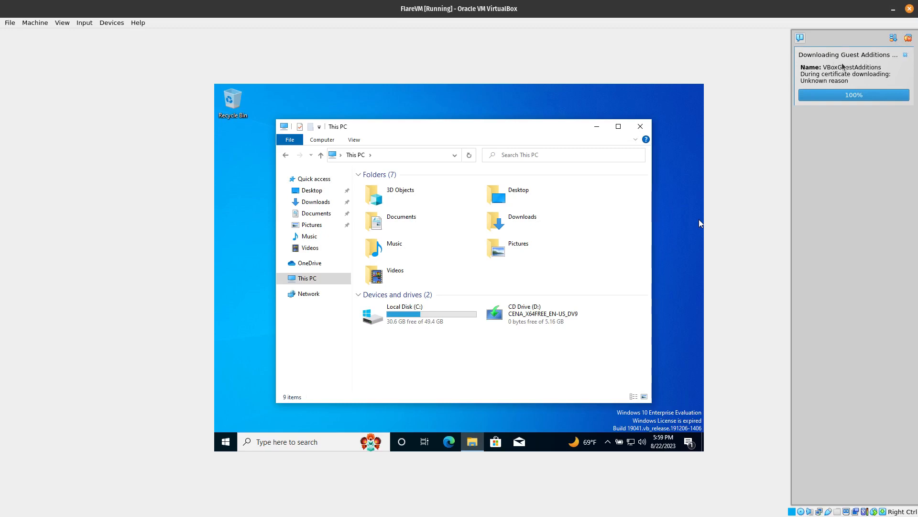
pyautogui.click(469, 156)
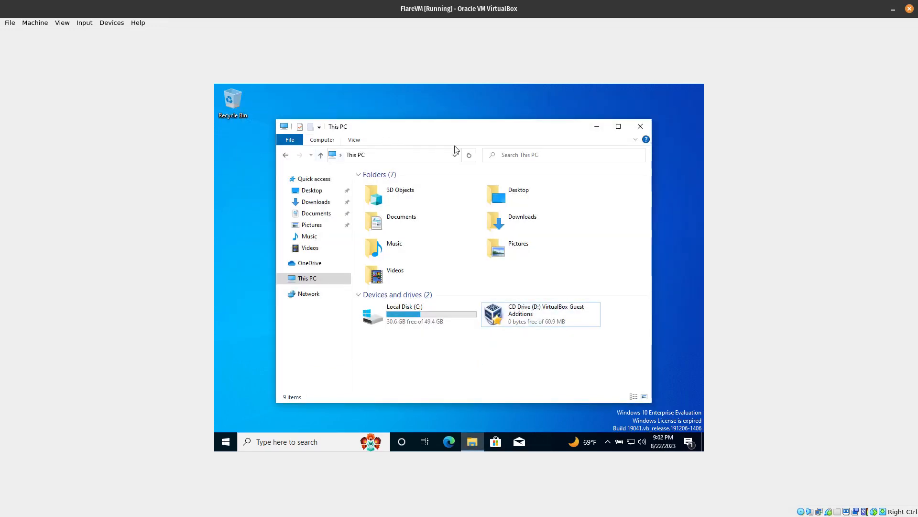
# Insert the Guest Additions CD image again and open the VirtualBox Guest Additions CD drive in the guest.
pyautogui.click(113, 24)
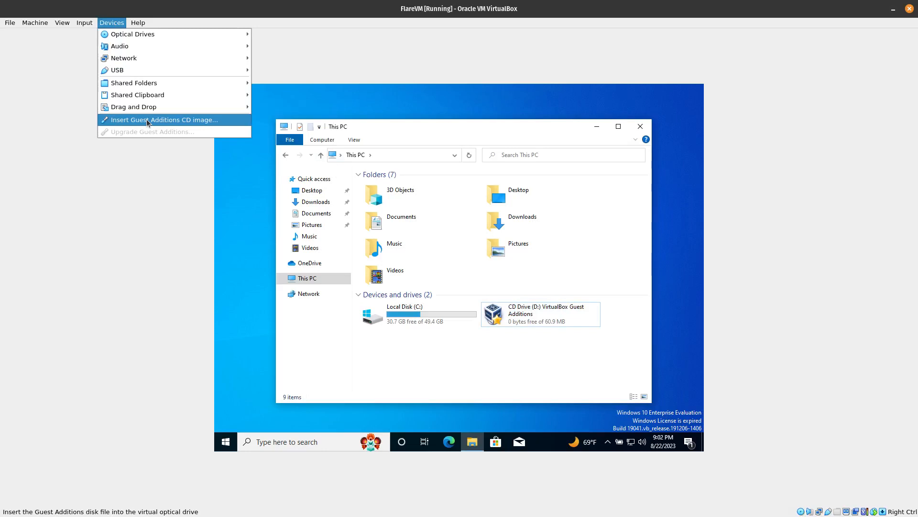
pyautogui.click(147, 119)
pyautogui.rightClick(528, 317)
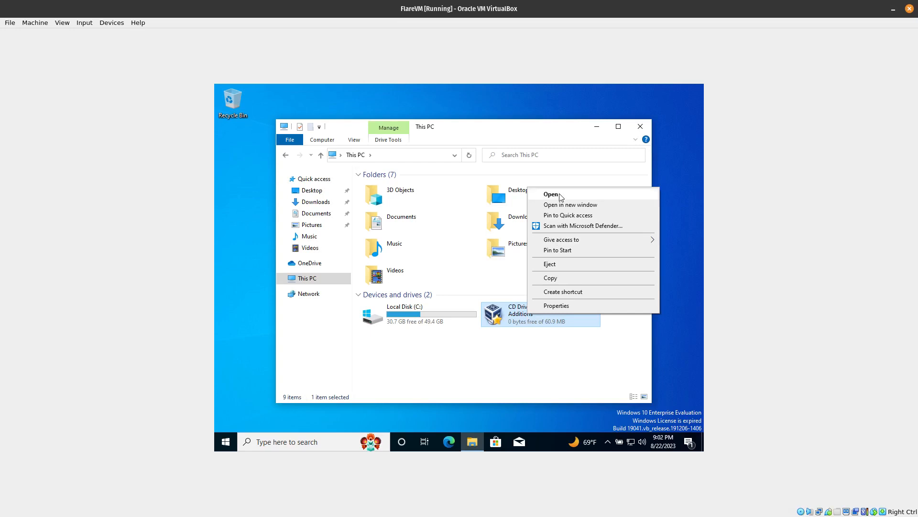
pyautogui.click(561, 189)
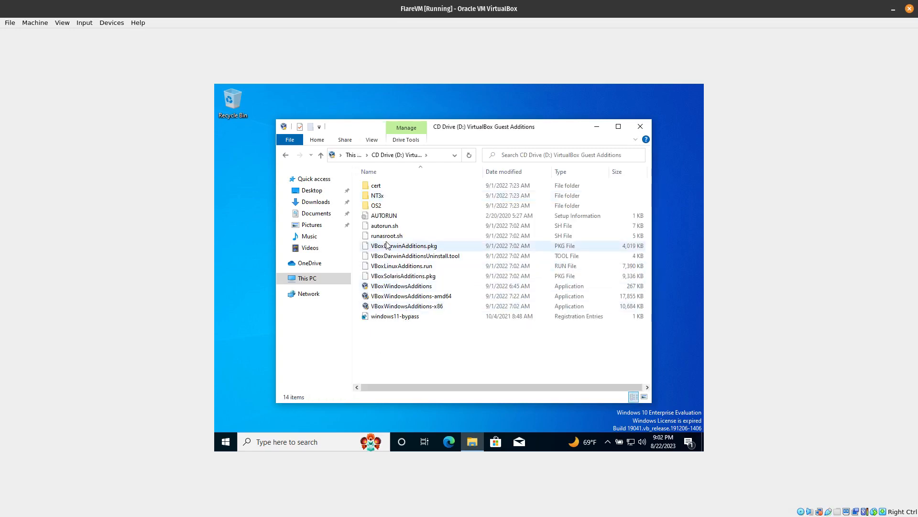
pyautogui.hotkey('alt', 'Left')
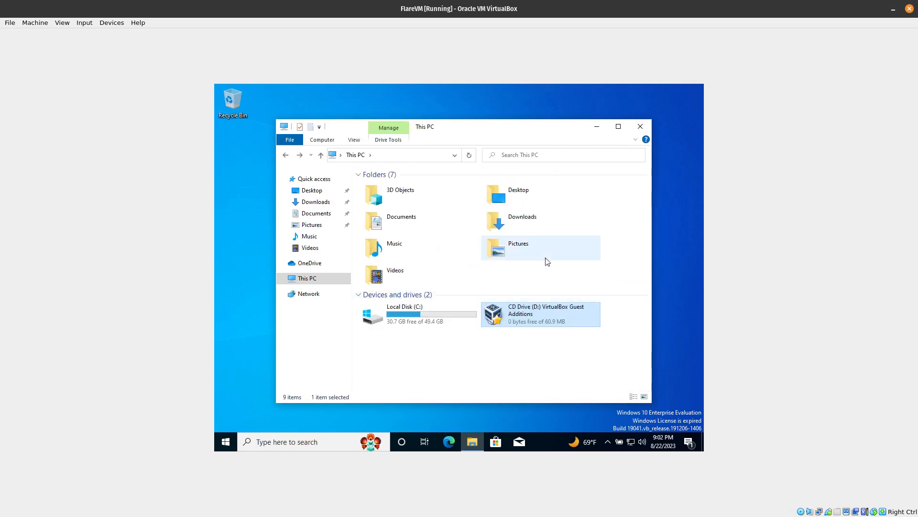
pyautogui.doubleClick(538, 311)
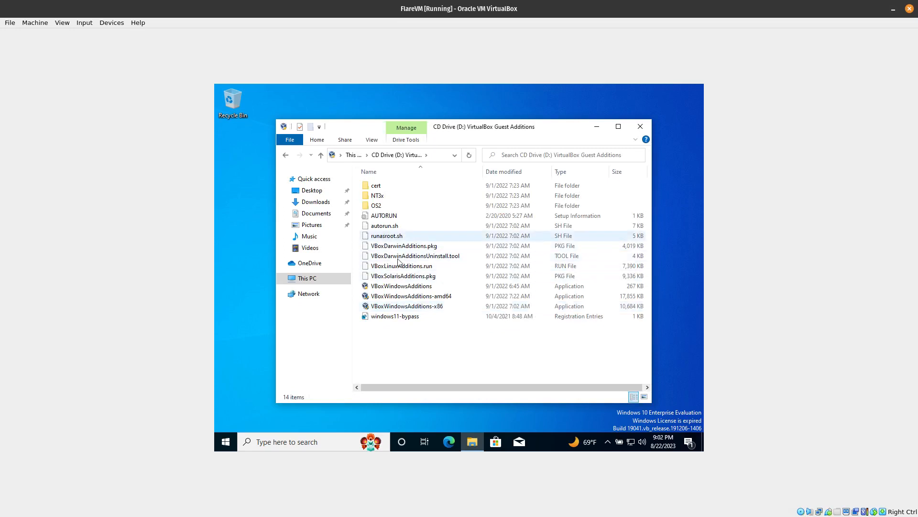
# Install Guest Additions from VBoxWindowsAdditions with the default destination folder and components, and finish setup with Reboot now.
pyautogui.doubleClick(413, 287)
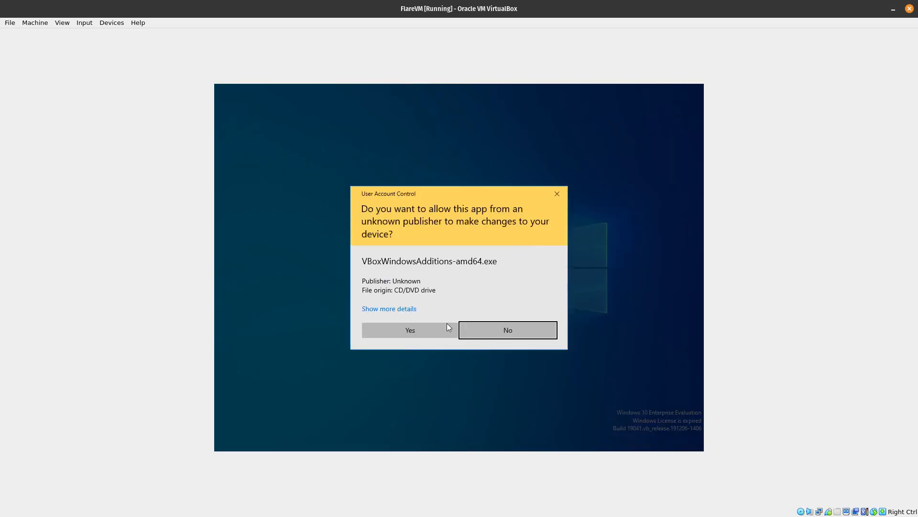
pyautogui.click(430, 331)
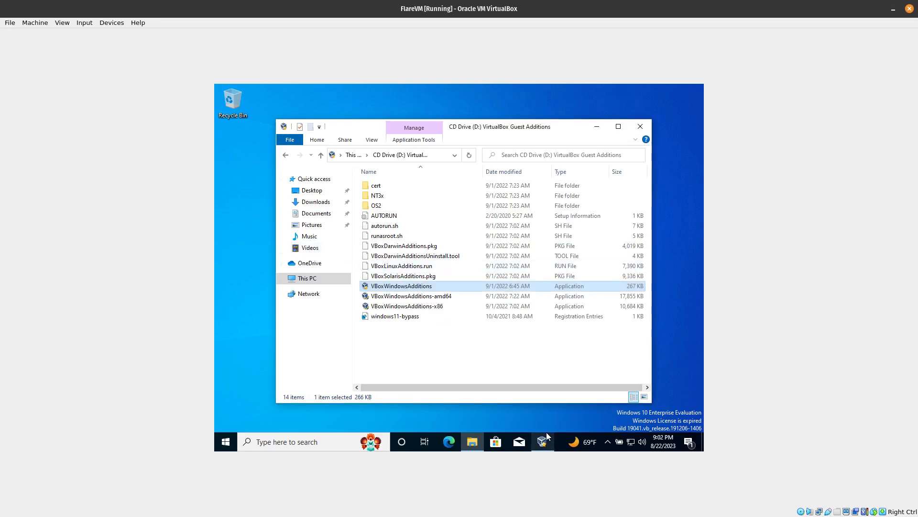
pyautogui.click(512, 340)
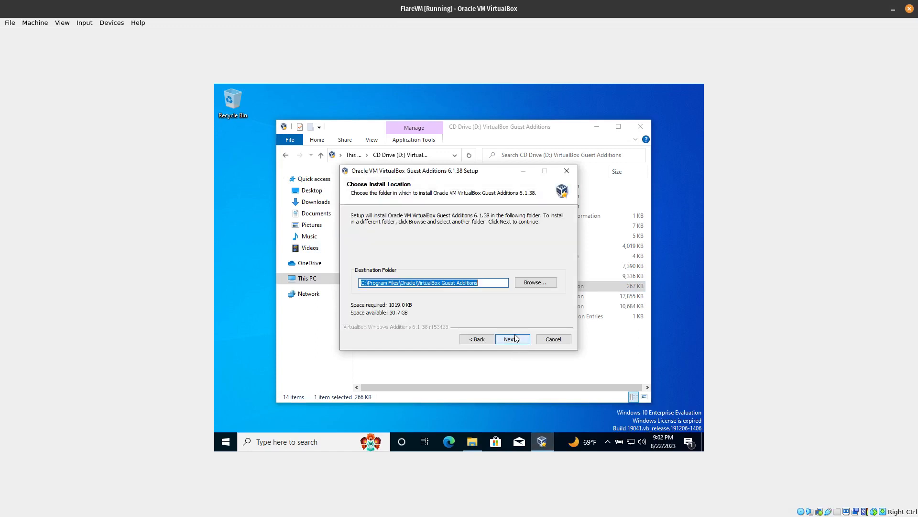
pyautogui.click(515, 336)
pyautogui.click(514, 337)
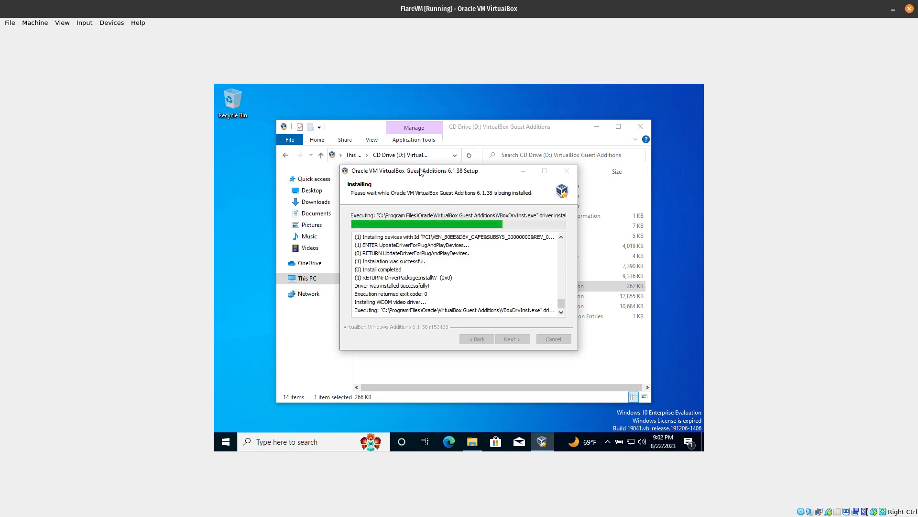
pyautogui.moveTo(431, 173); pyautogui.dragTo(517, 163)
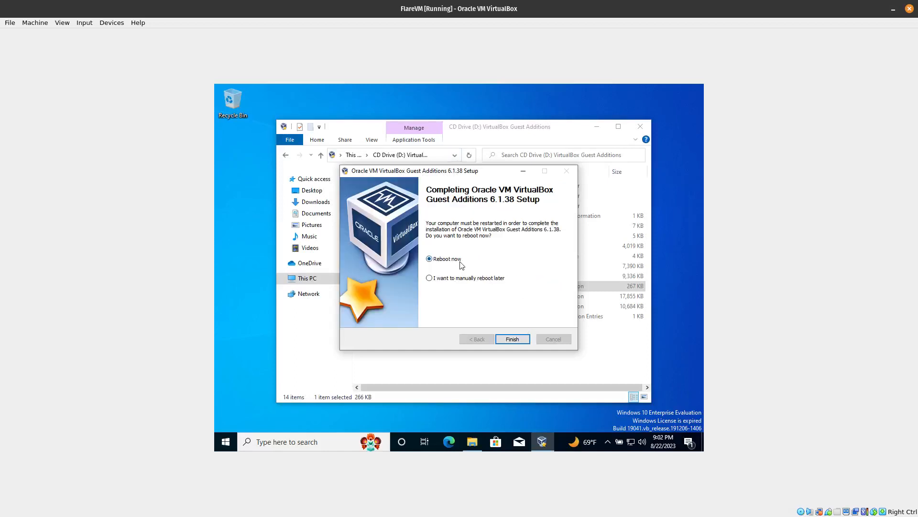
pyautogui.click(521, 339)
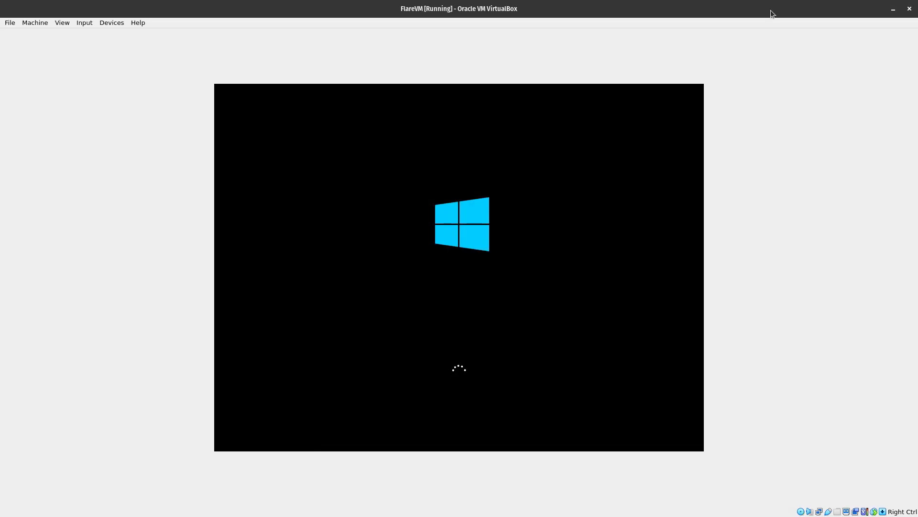
# Sign in to the FlareVM account on the restarted guest with the account password.
pyautogui.doubleClick(728, 10)
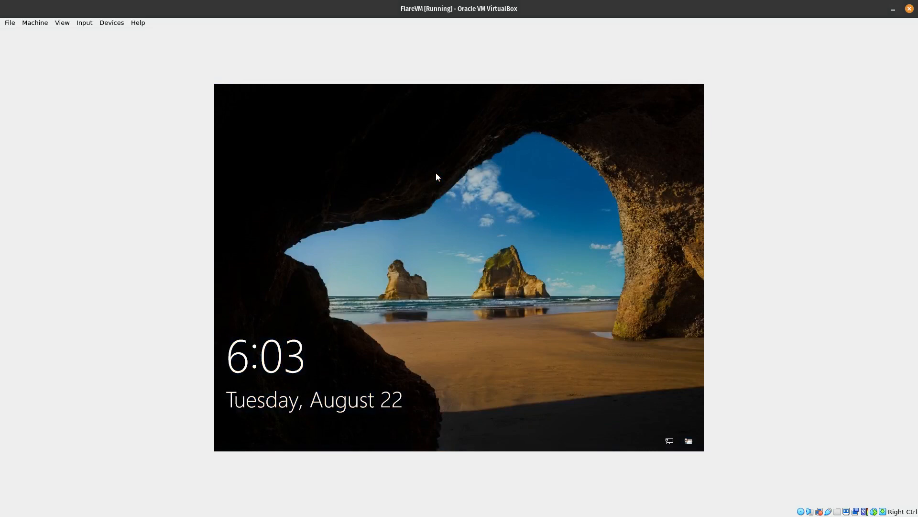
pyautogui.click(436, 174)
pyautogui.write('●●')
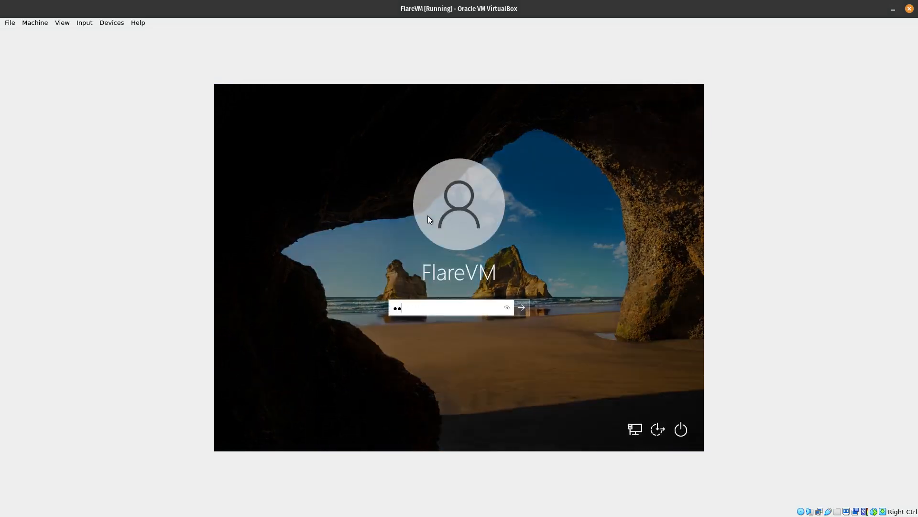
pyautogui.write('●●●●●')
pyautogui.press('Return')
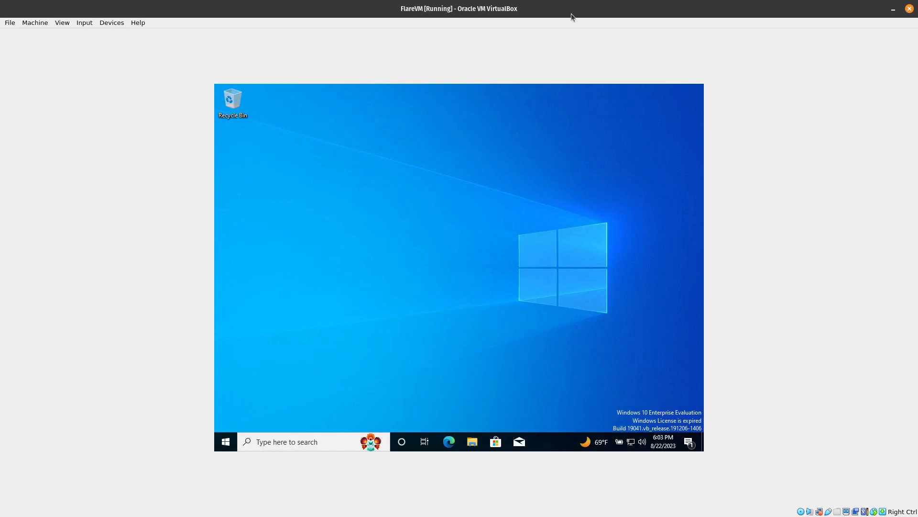
# Open File Explorer in the guest, restore and enlarge the FlareVM window on the host, and maximize it to fit the guest display.
pyautogui.doubleClick(558, 11)
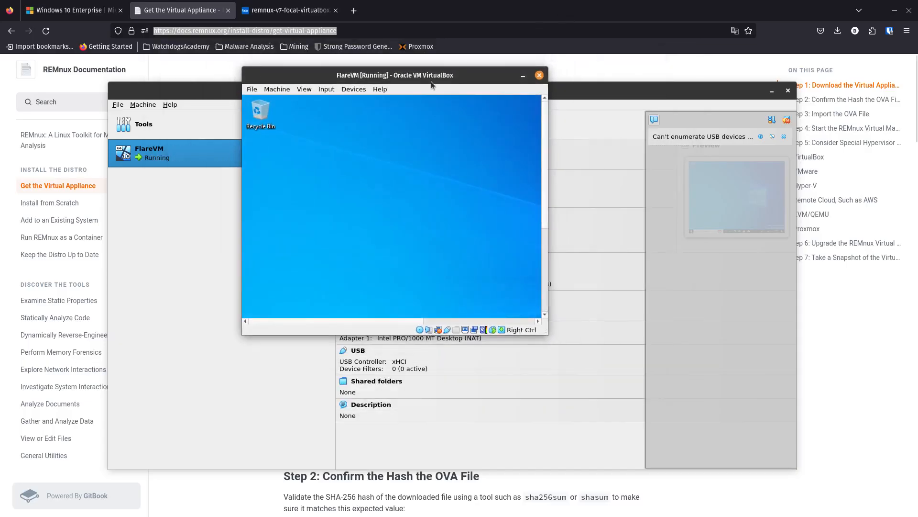
pyautogui.doubleClick(444, 75)
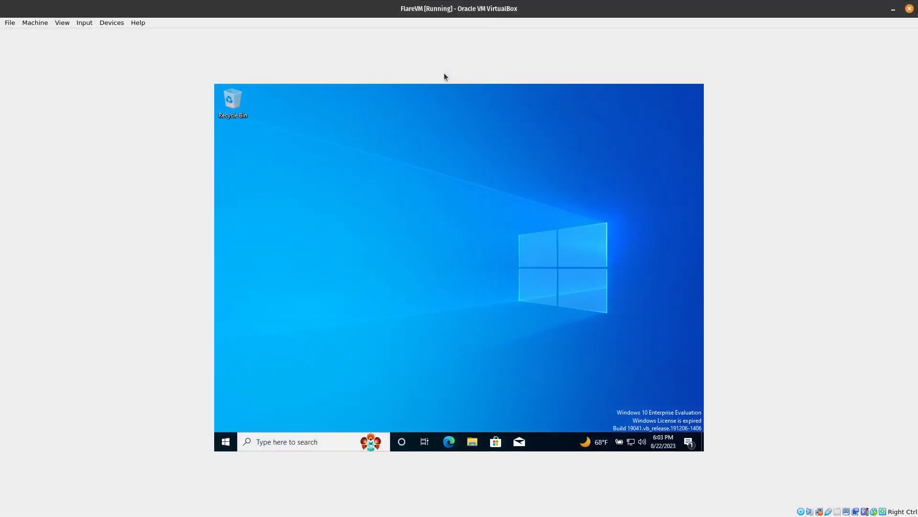
pyautogui.click(468, 440)
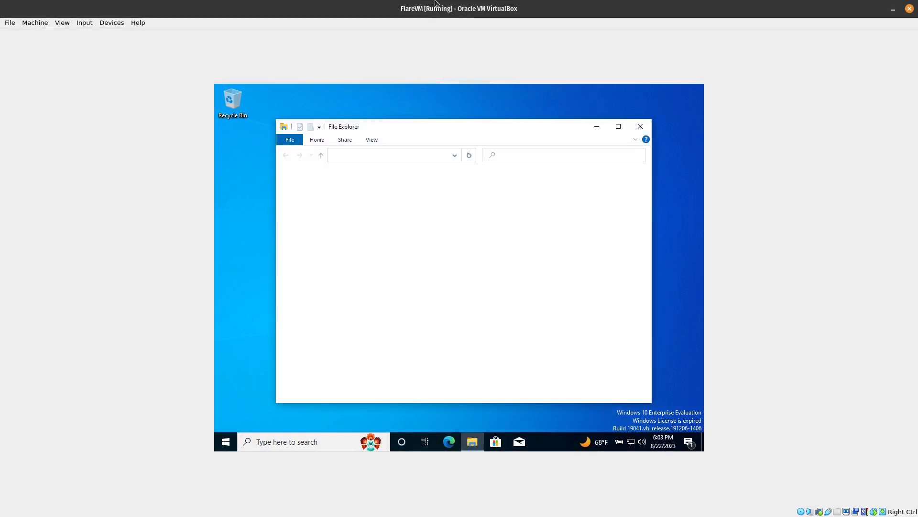
pyautogui.doubleClick(505, 8)
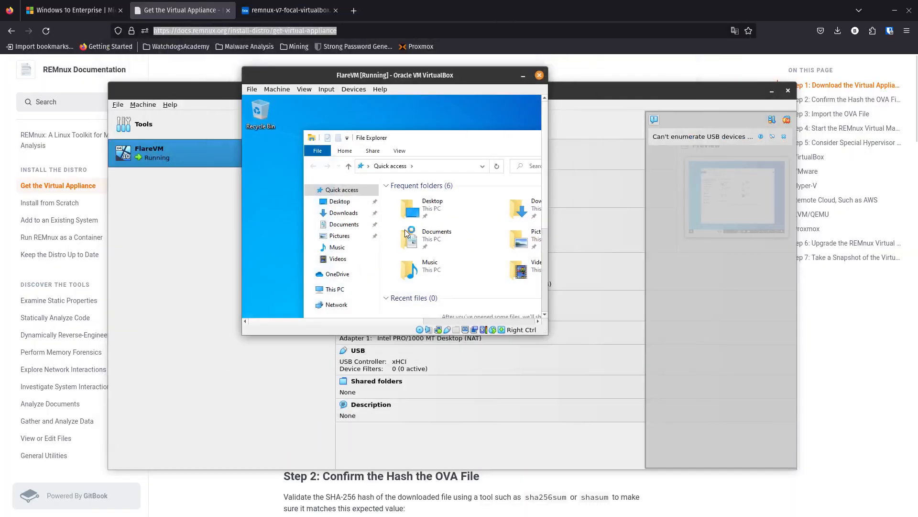
pyautogui.moveTo(547, 335); pyautogui.dragTo(759, 424)
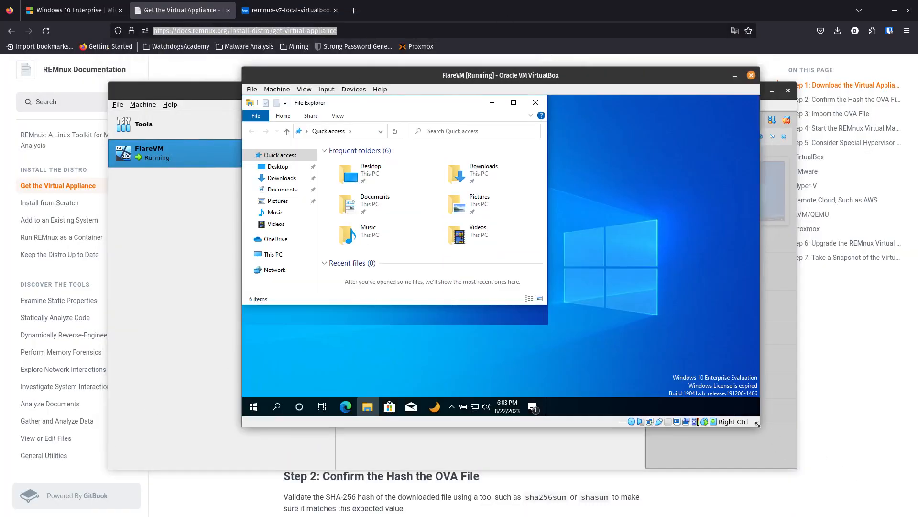
pyautogui.moveTo(758, 423); pyautogui.dragTo(858, 485)
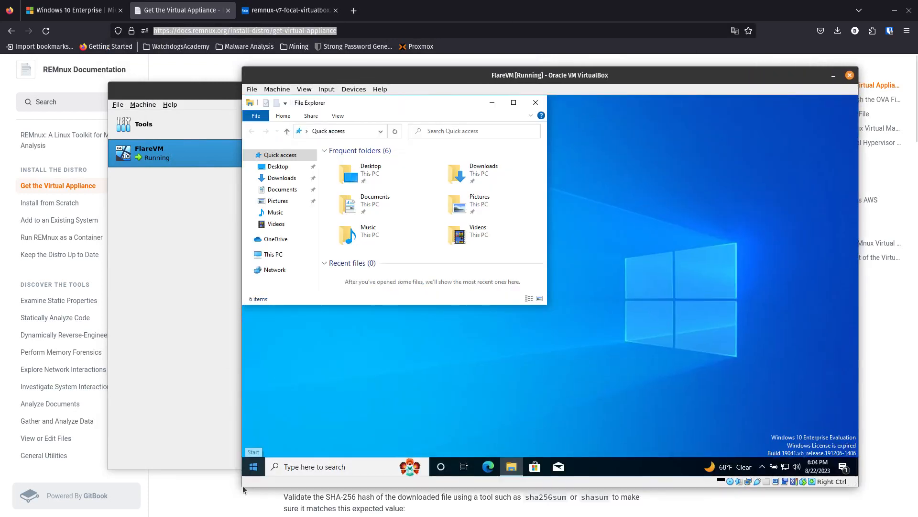
pyautogui.moveTo(242, 483); pyautogui.dragTo(104, 515)
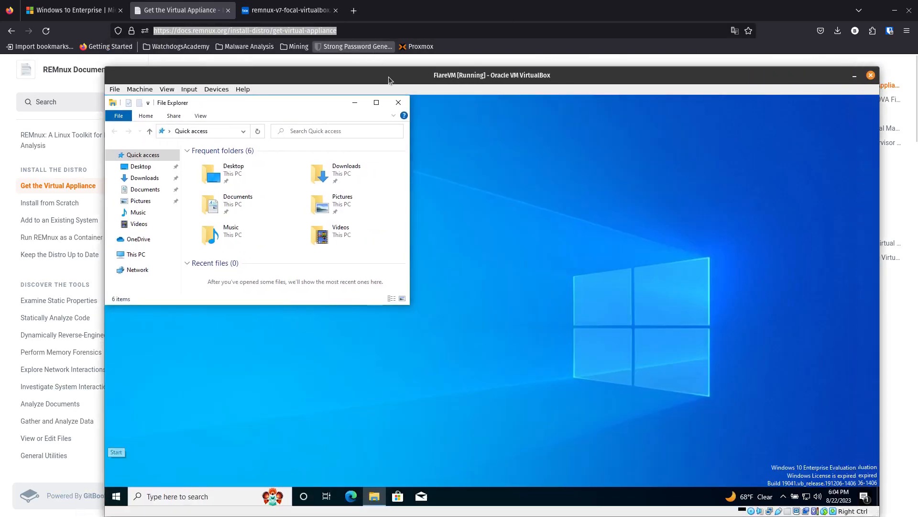
pyautogui.doubleClick(394, 76)
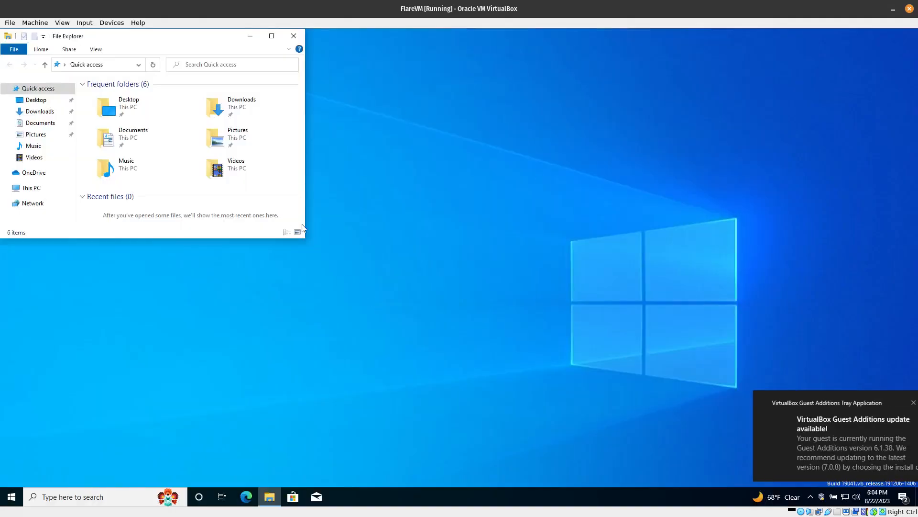
# Move the File Explorer window around the resized guest desktop and close it.
pyautogui.moveTo(199, 47); pyautogui.dragTo(526, 136)
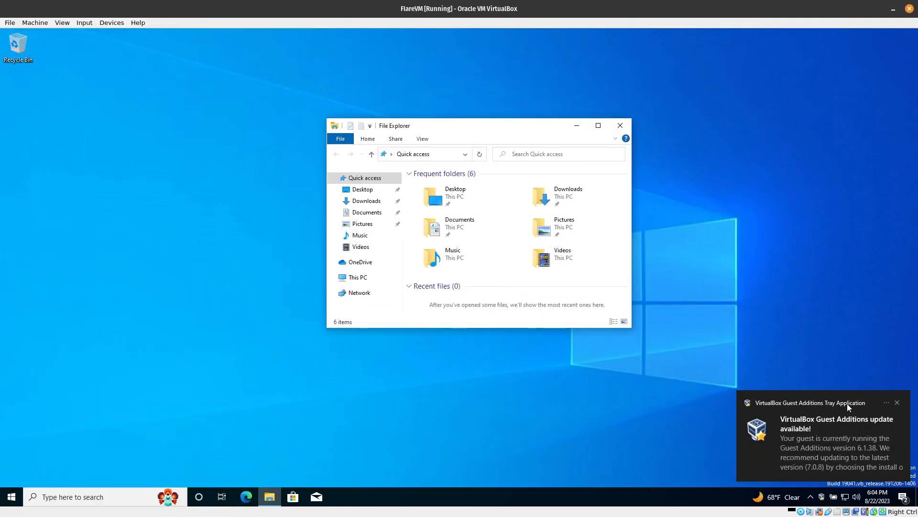
pyautogui.moveTo(467, 135); pyautogui.dragTo(218, 104)
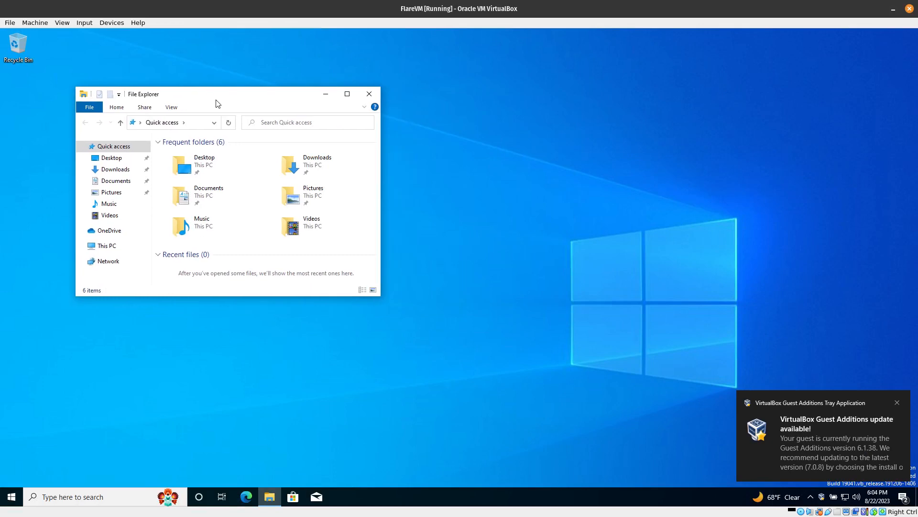
pyautogui.click(370, 94)
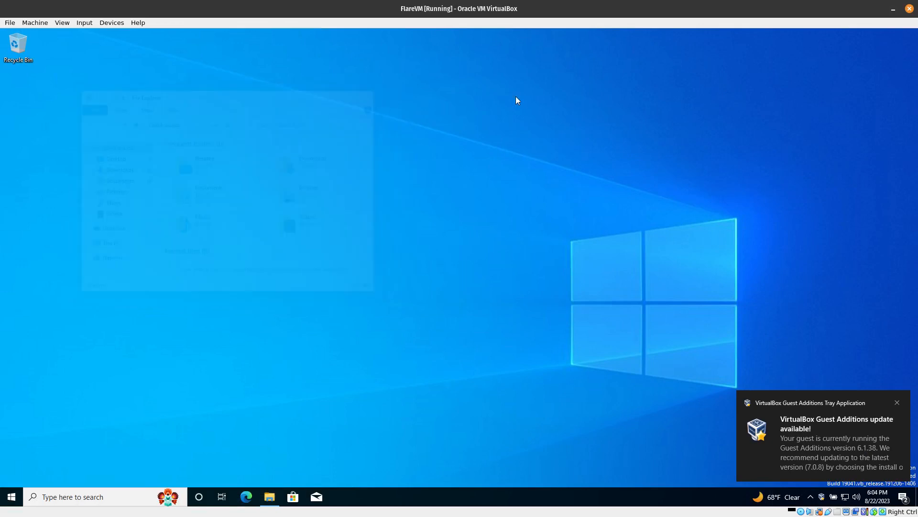
# Start a snapshot of the running virtual machine and name it Main SnapShot.
pyautogui.click(78, 23)
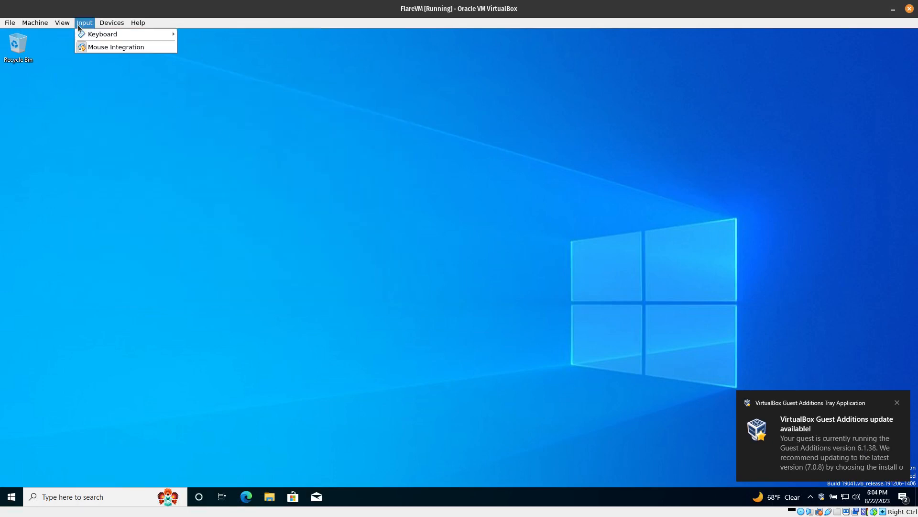
pyautogui.click(44, 49)
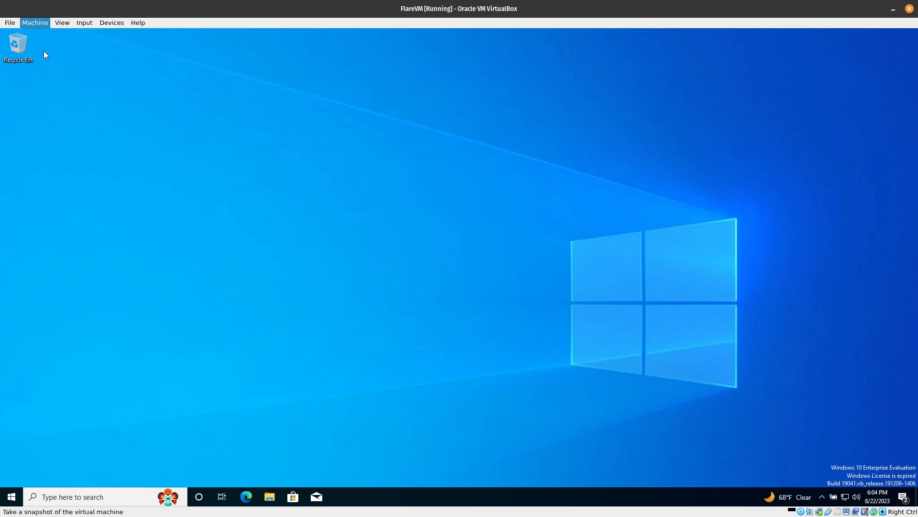
pyautogui.hotkey('ctrl', 'a')
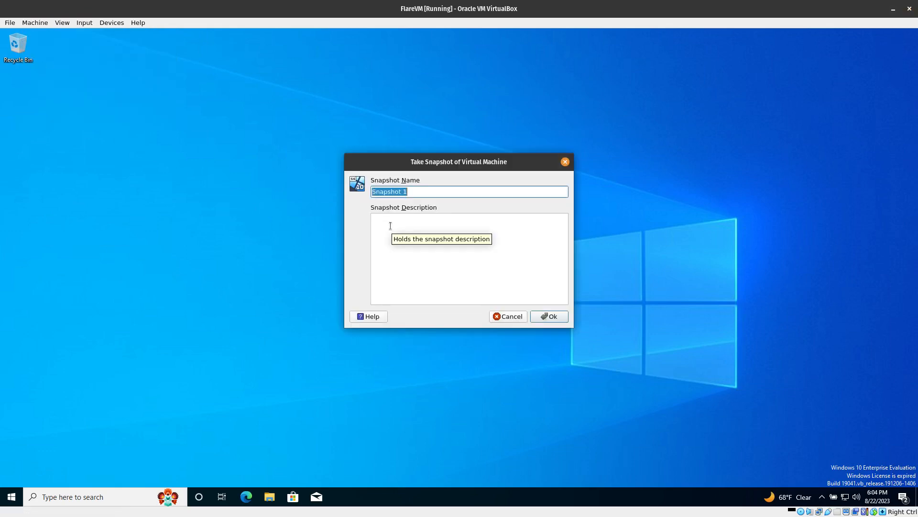
pyautogui.write('Main SnapShot')
# Describe the snapshot as "Fresh Windows 10 Install with no tools" and take it.
pyautogui.click(391, 225)
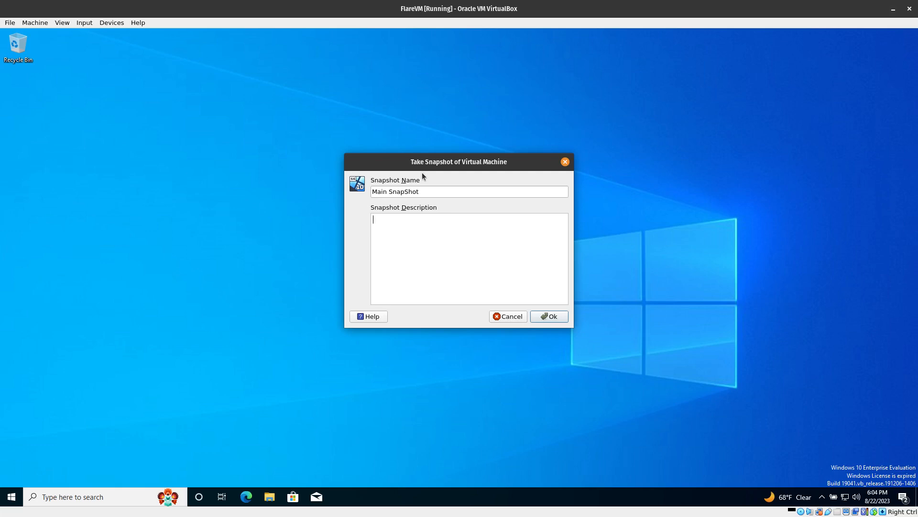
pyautogui.write('Fresh Windows 10 Install with no tools')
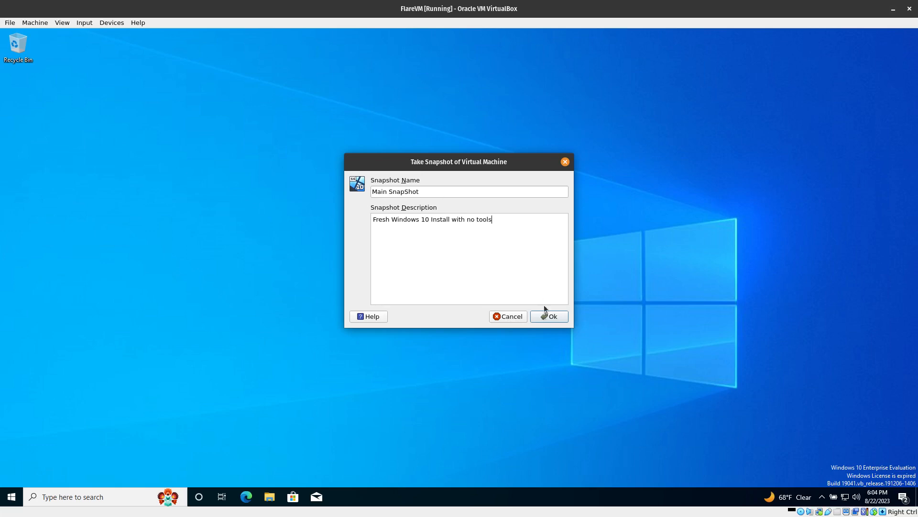
pyautogui.click(545, 316)
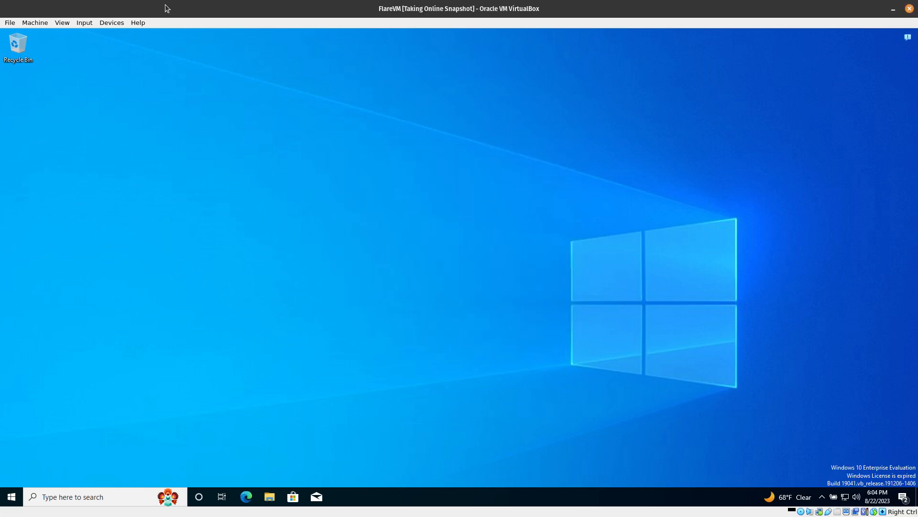